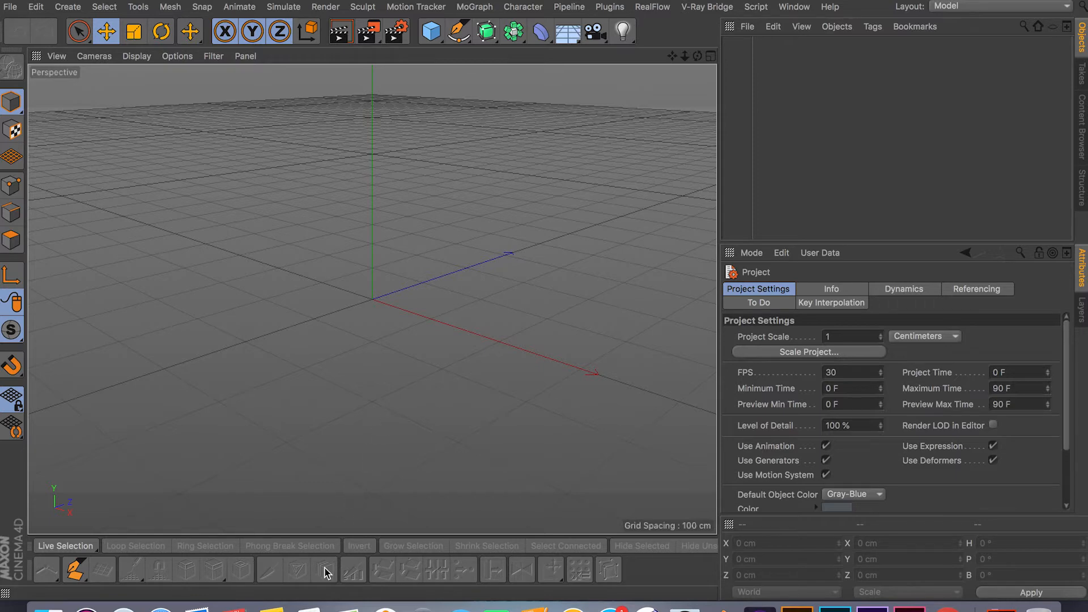
Step: Add a default 200 cm Cube primitive to the empty scene
mouse_move(427, 256)
alt+mouse_down()
mouse_move(527, 290)
mouse_move(470, 417)
mouse_move(389, 315)
mouse_move(454, 227)
mouse_move(390, 371)
mouse_move(440, 302)
mouse_move(440, 389)
mouse_move(513, 374)
alt+mouse_up()
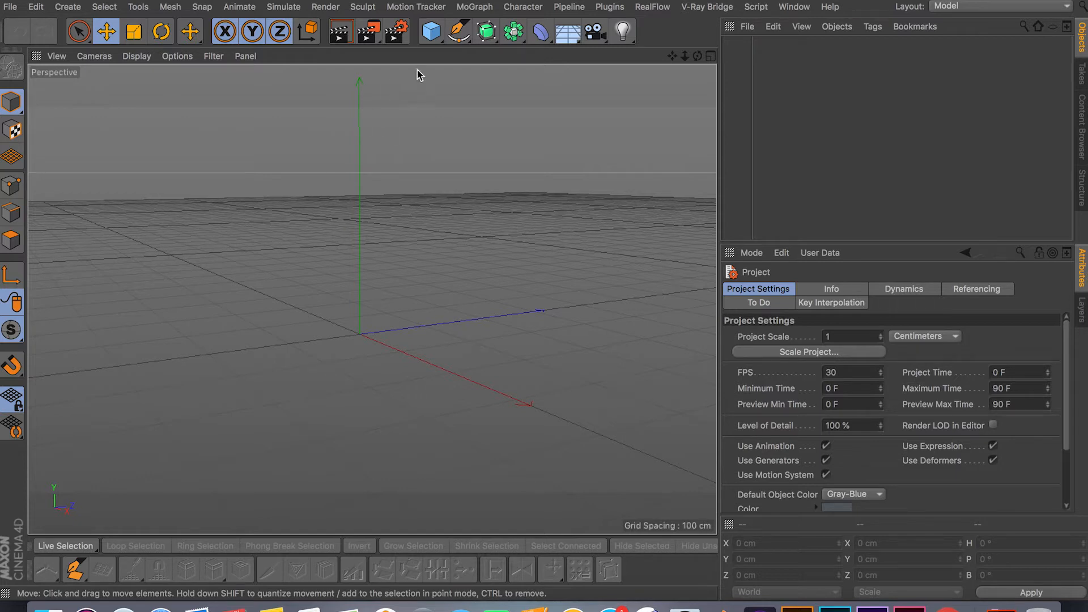
drag(430, 31, 547, 53)
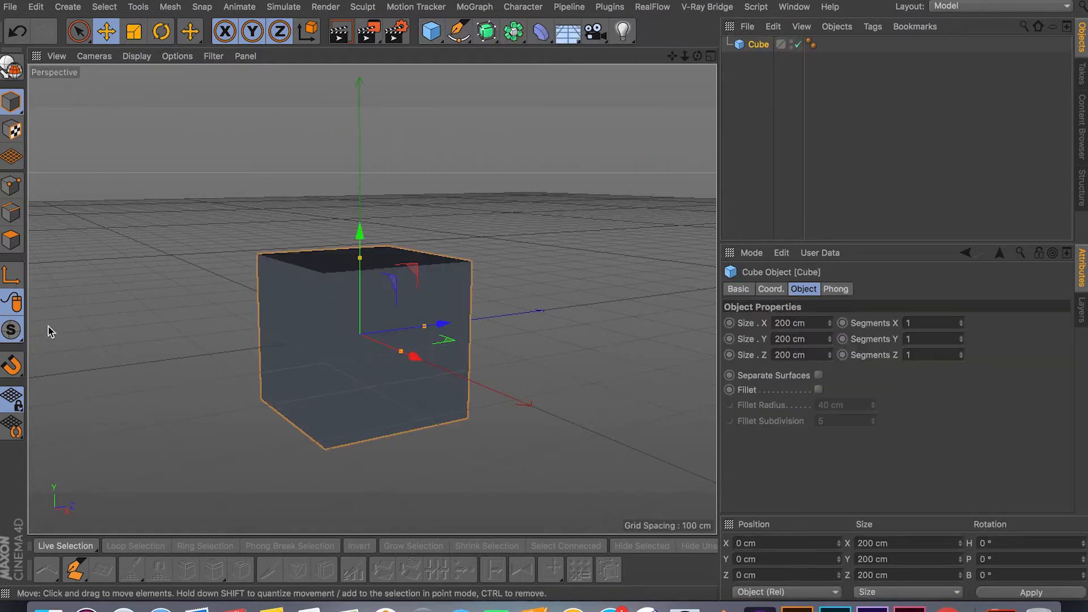
Step: Make the cube editable and try selecting its front and left faces in Polygons mode
key(c)
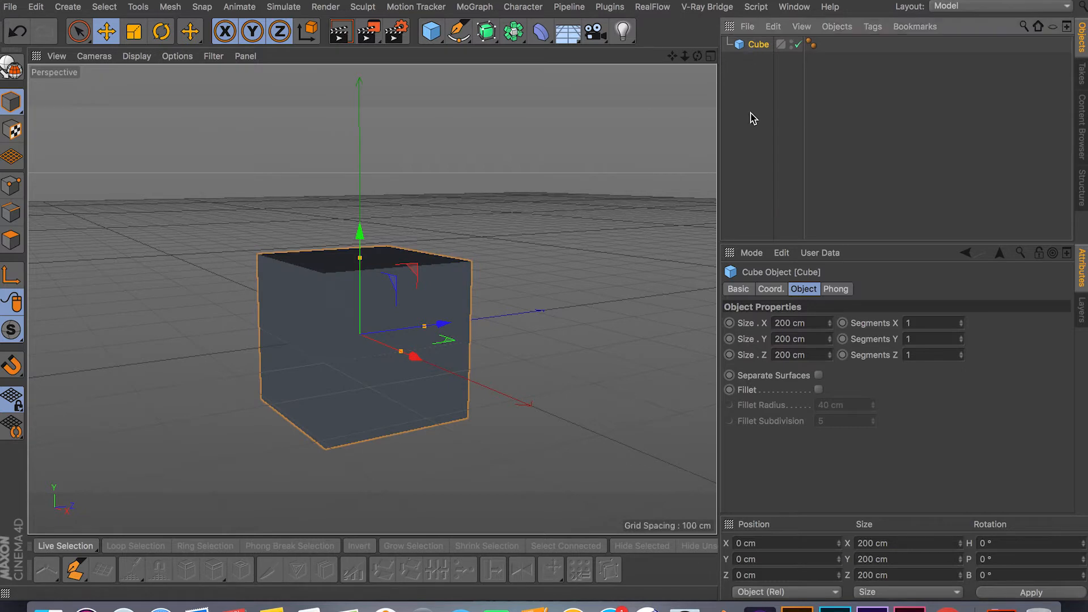
click(16, 244)
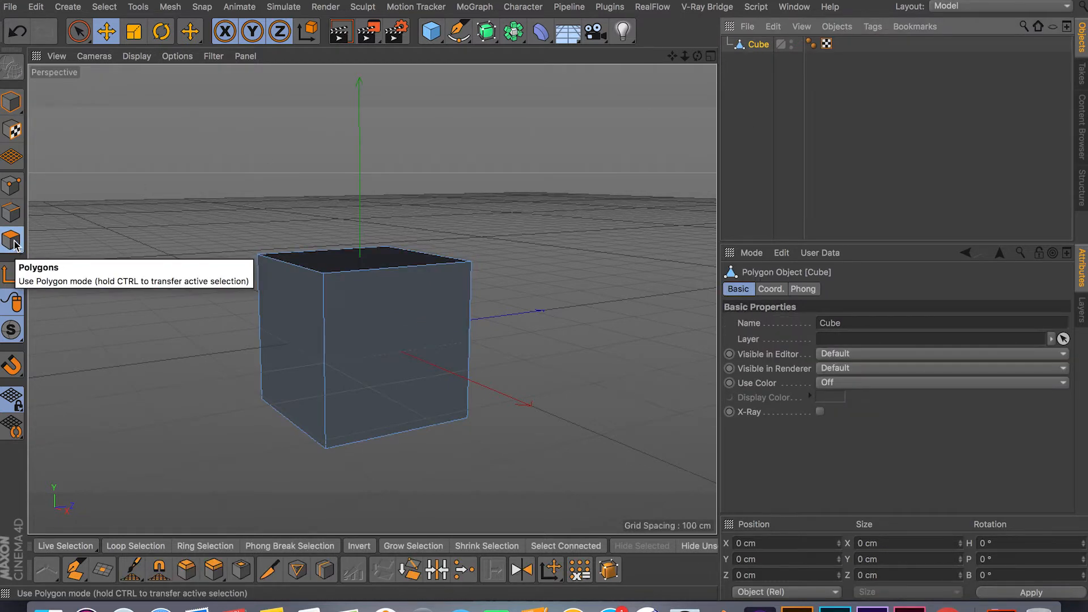
click(409, 382)
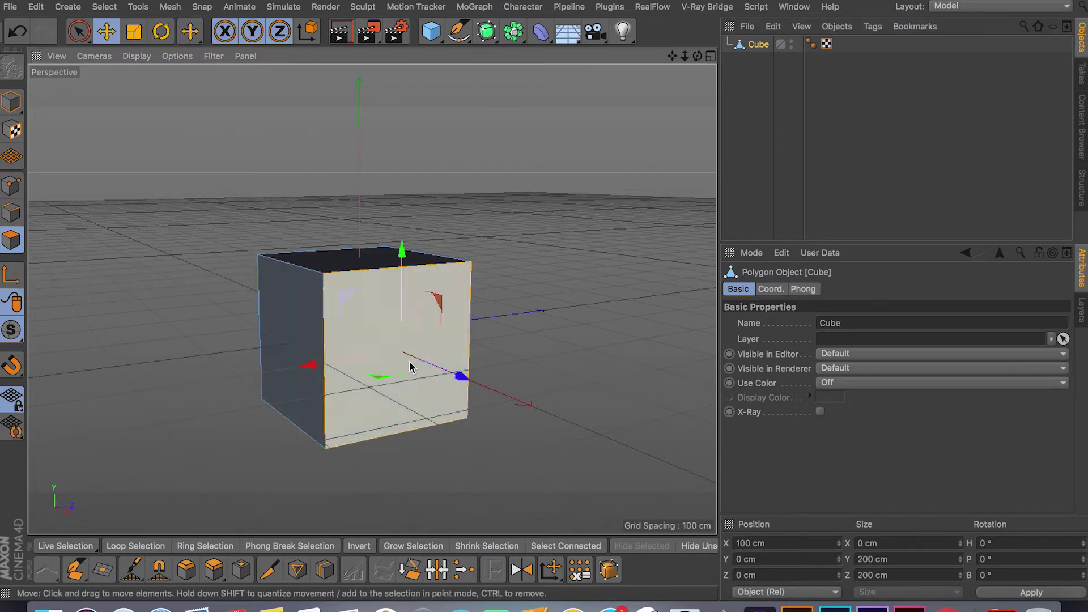
click(285, 356)
click(521, 383)
mouse_move(521, 384)
alt+mouse_down()
mouse_move(505, 490)
mouse_move(570, 315)
mouse_move(546, 369)
mouse_move(439, 453)
alt+mouse_up()
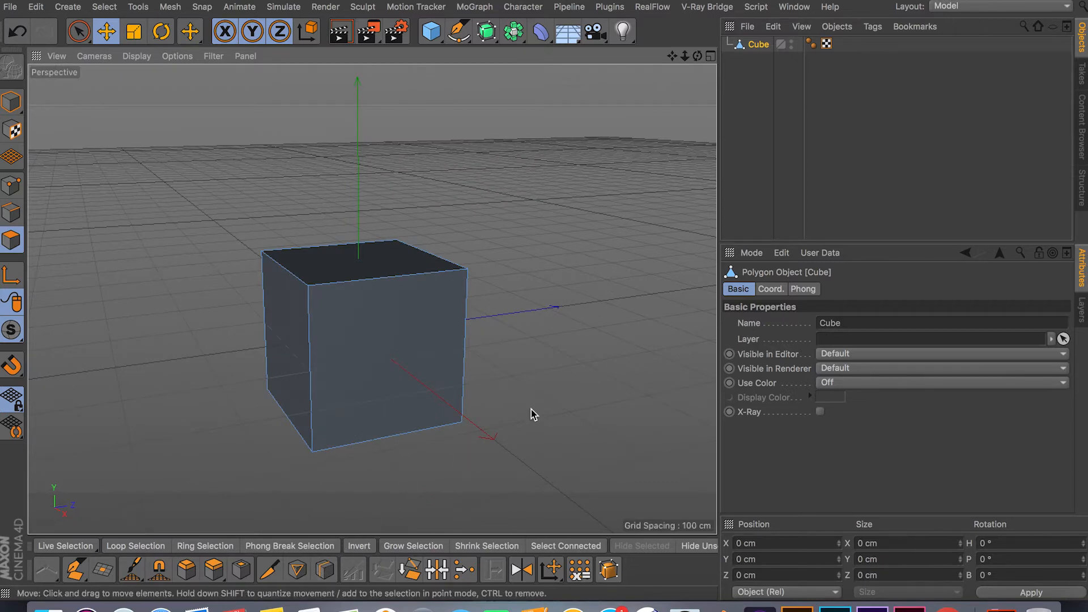
Step: Activate the Loop/Path Cut tool (K~L) on the editable cube
key(k)
key(l)
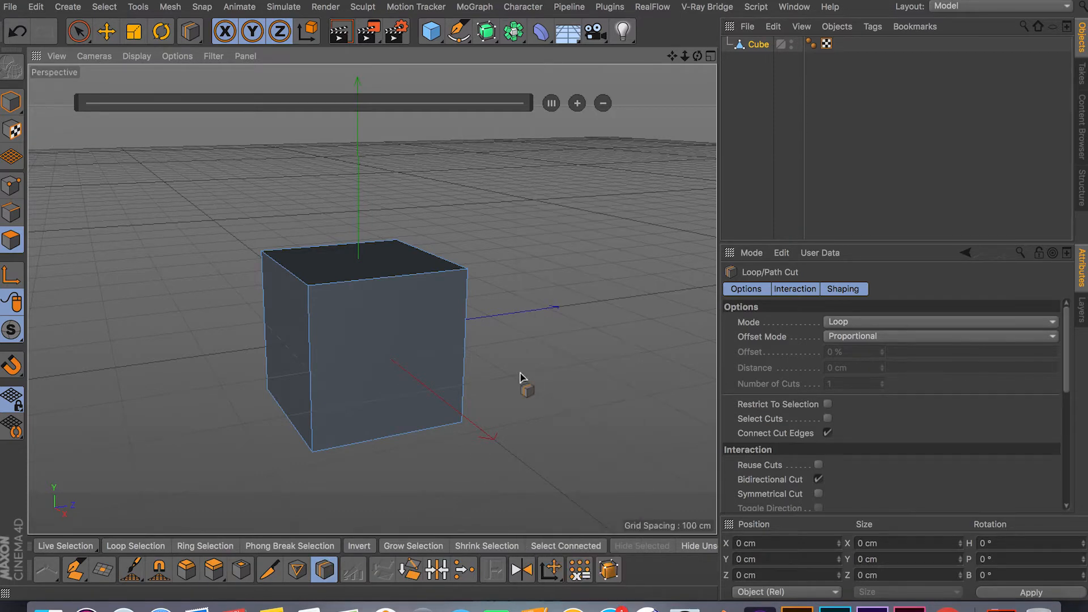
Step: Select the cube's top edge loop with Loop Selection in Edges mode, then return to Loop/Path Cut
key(u)
key(l)
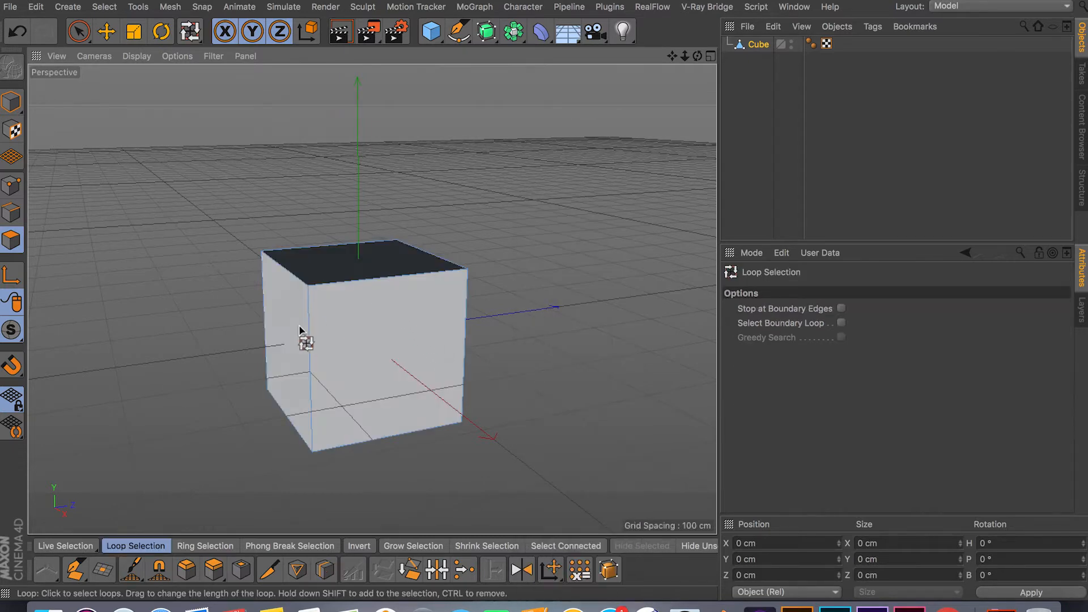
click(12, 213)
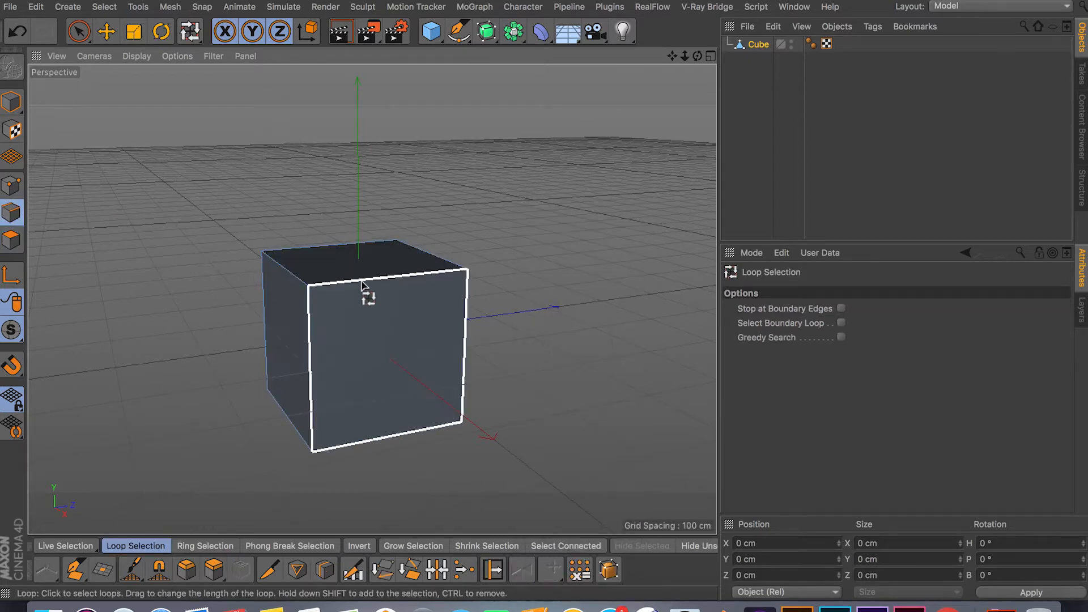
click(348, 280)
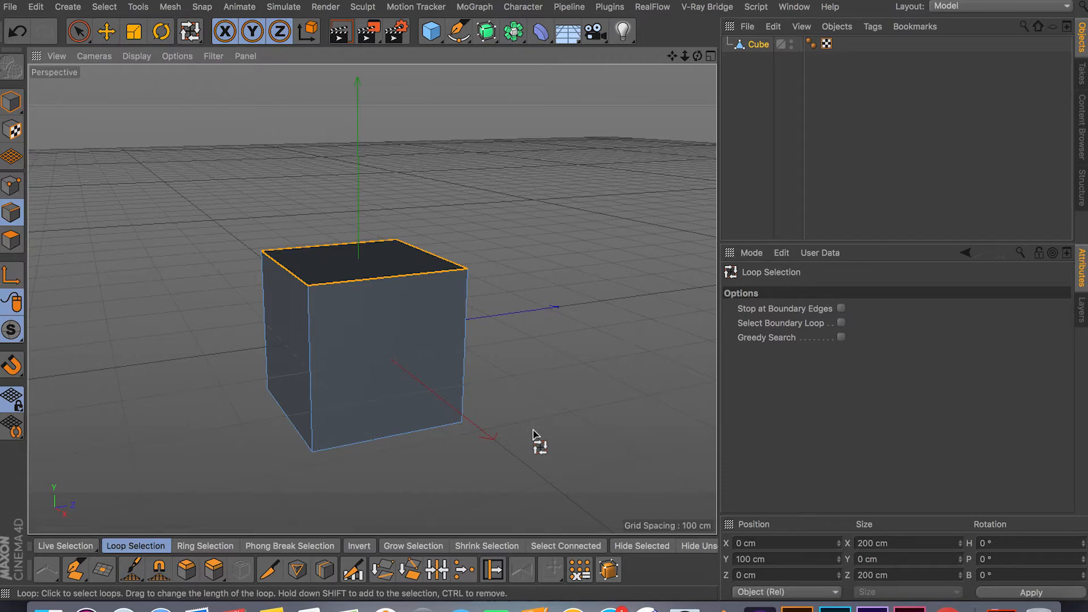
key(k)
key(l)
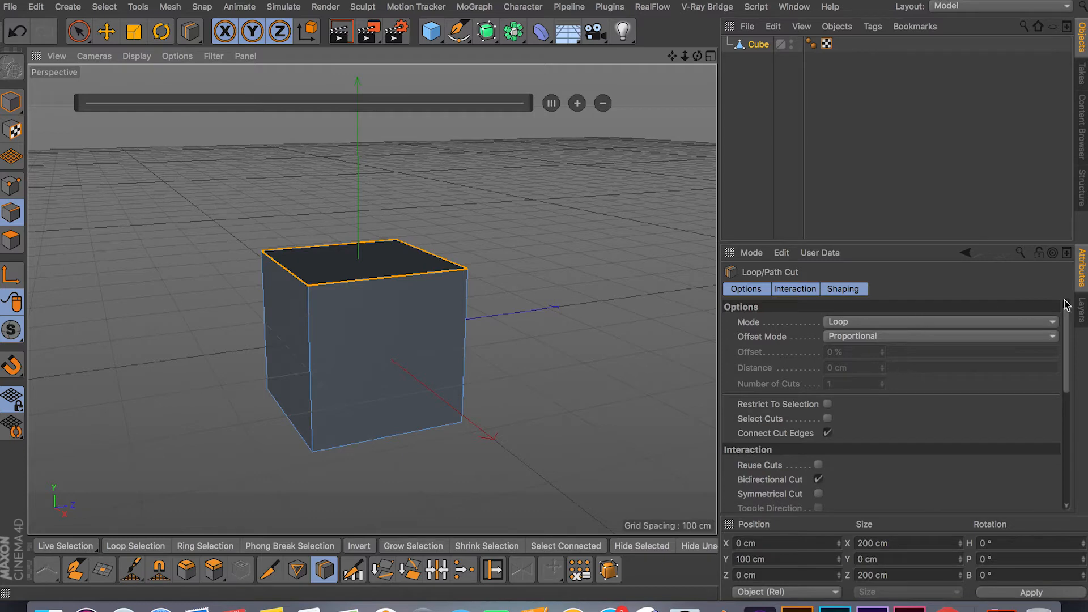
scroll(1062, 340, down, 2)
scroll(1063, 341, down, 3)
scroll(1062, 339, up, 5)
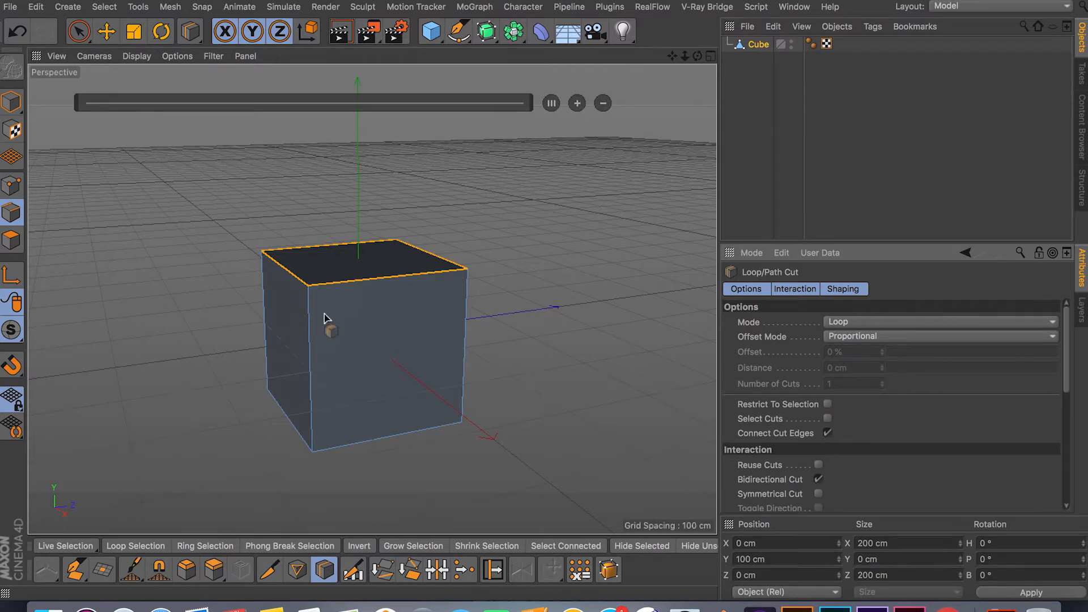
Step: Place a horizontal loop cut on the cube, raise the cut count with the HUD and bring it back to one
click(310, 364)
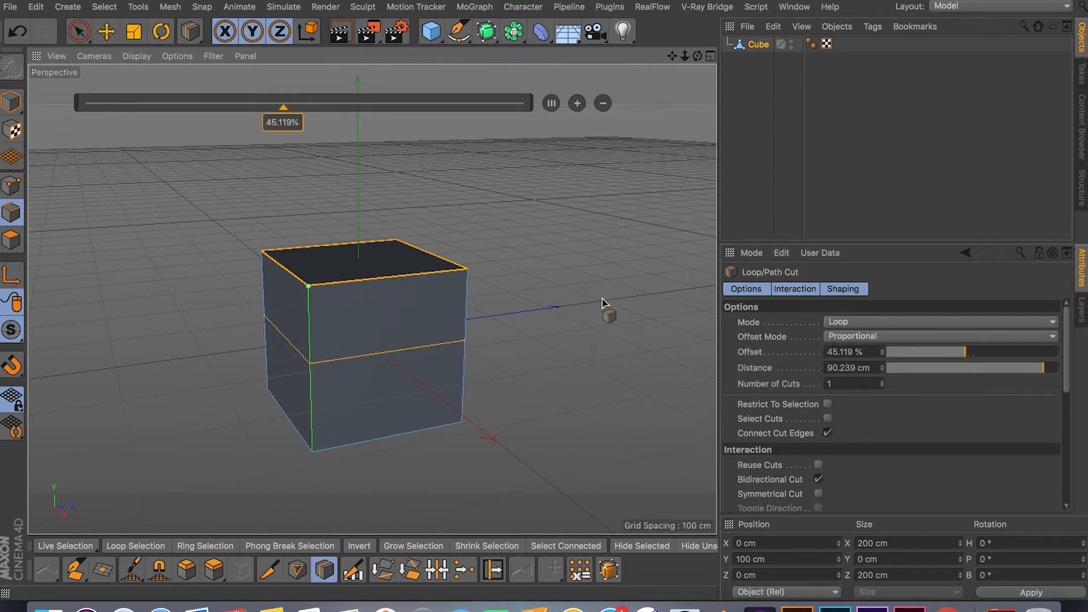
click(577, 104)
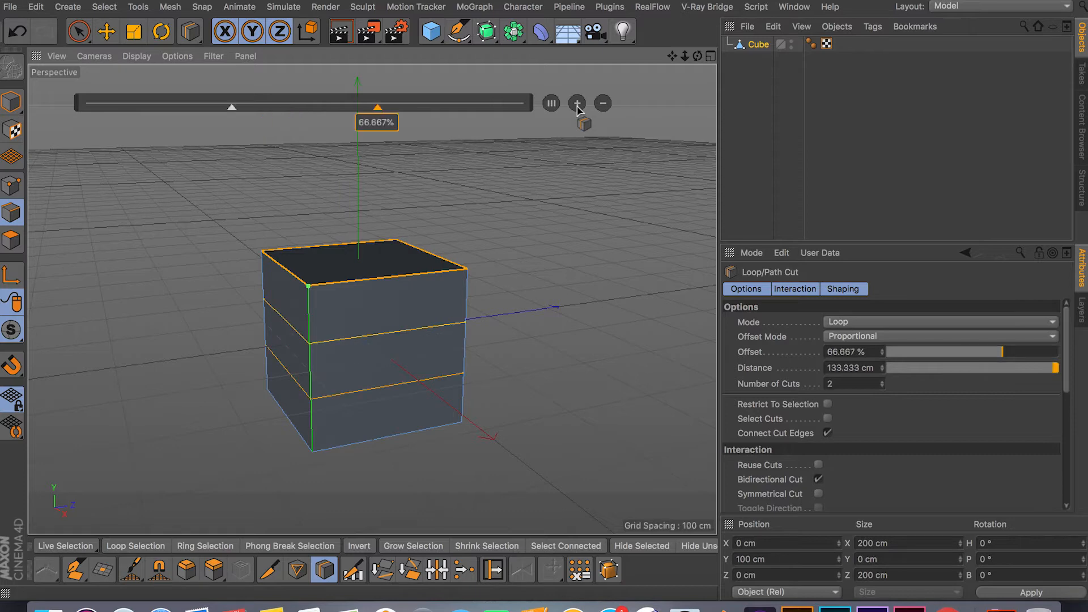
click(578, 103)
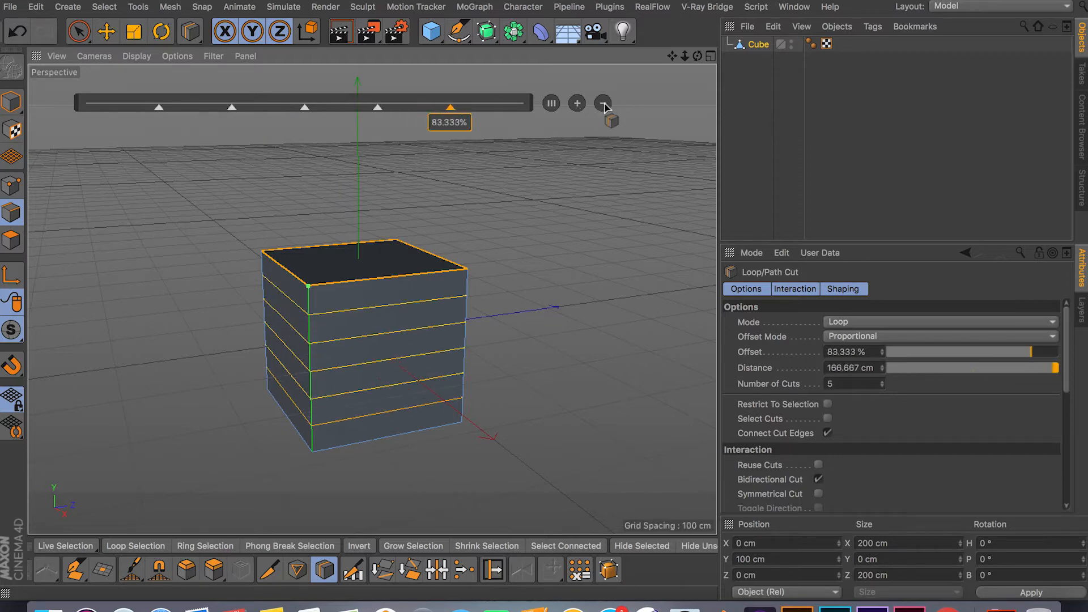
click(602, 104)
click(604, 105)
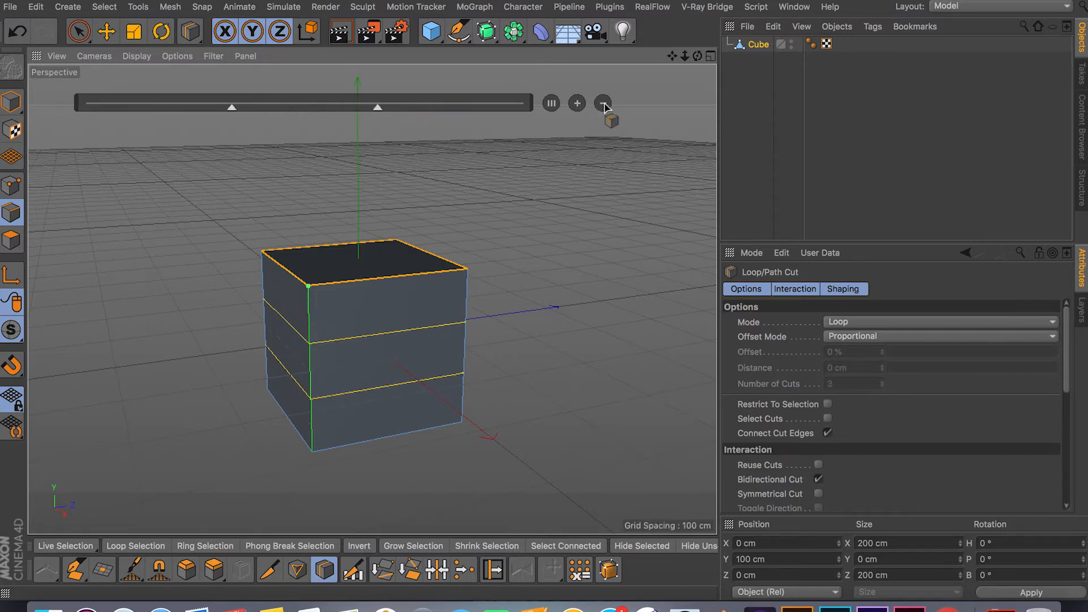
click(603, 104)
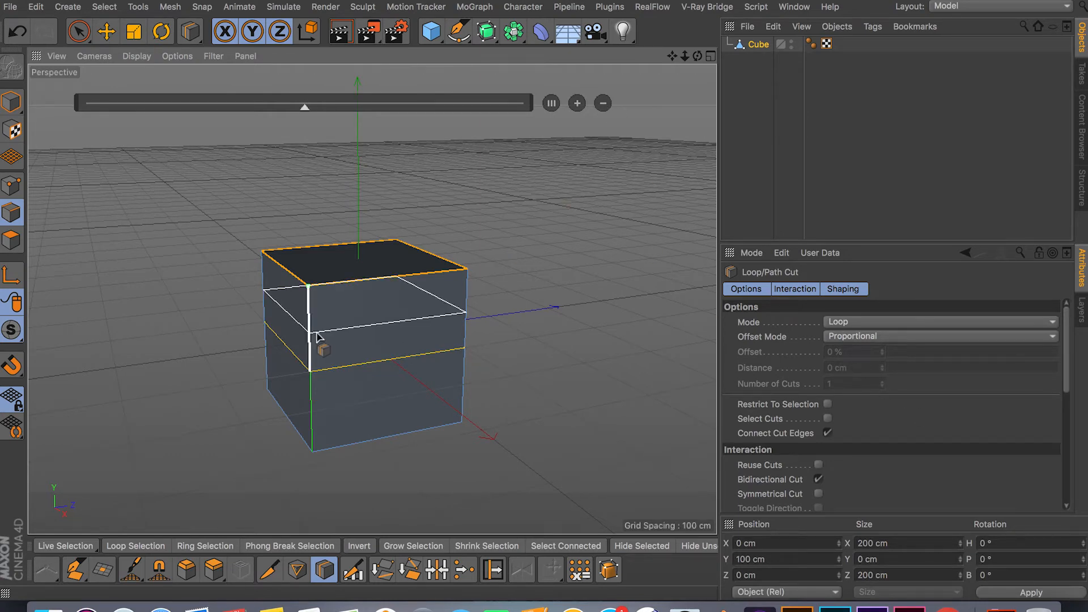
Step: Place a new loop cut near the cube's top and set its HUD offset to 50%
drag(317, 338, 310, 301)
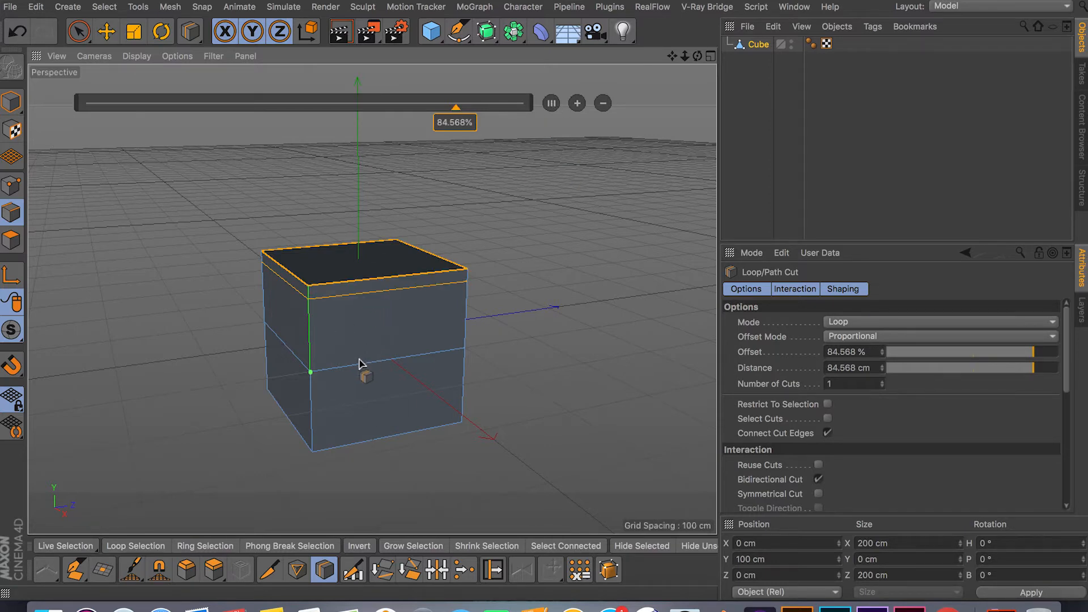
click(551, 105)
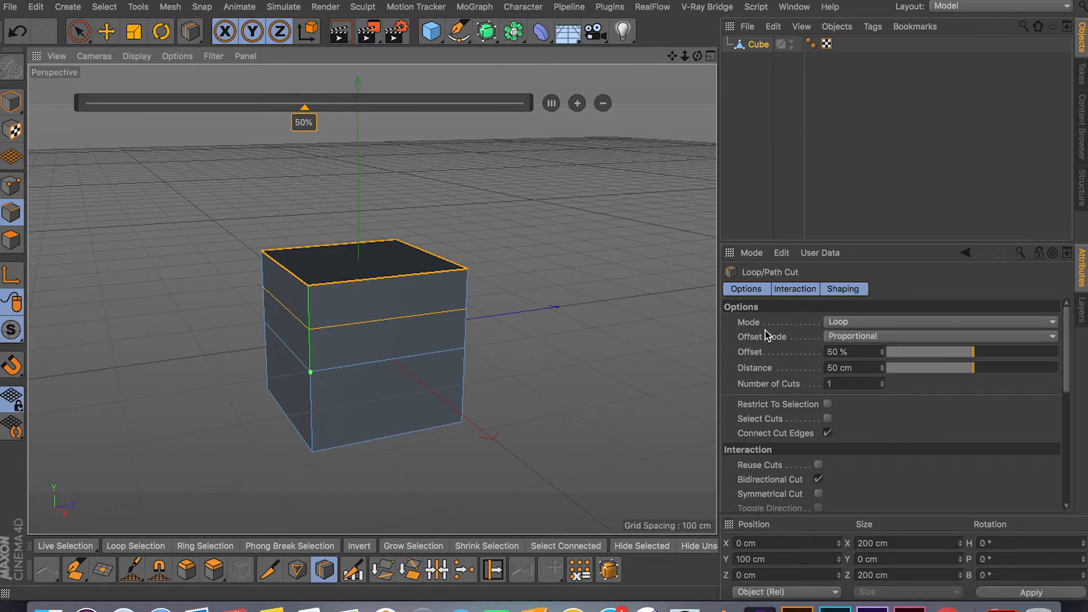
Step: Slide the pending cut's offset around, then cancel it with Escape
mouse_move(974, 356)
mouse_down()
mouse_move(936, 354)
mouse_move(1025, 354)
mouse_move(945, 355)
mouse_move(993, 363)
mouse_up()
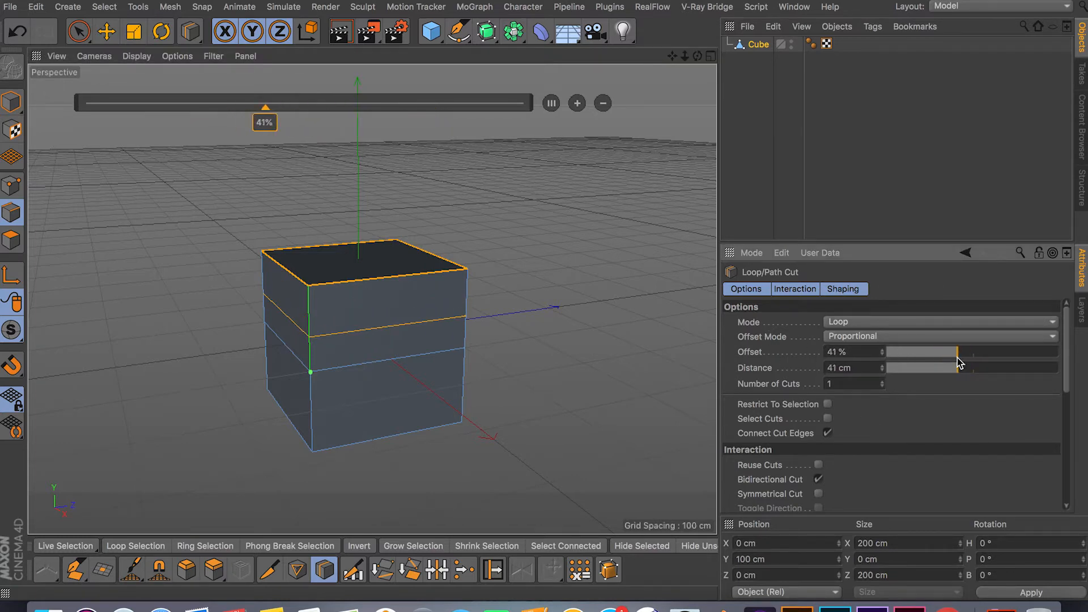
mouse_move(274, 109)
mouse_down()
mouse_move(366, 109)
mouse_move(229, 122)
mouse_move(450, 119)
mouse_move(272, 121)
mouse_up()
key(Escape)
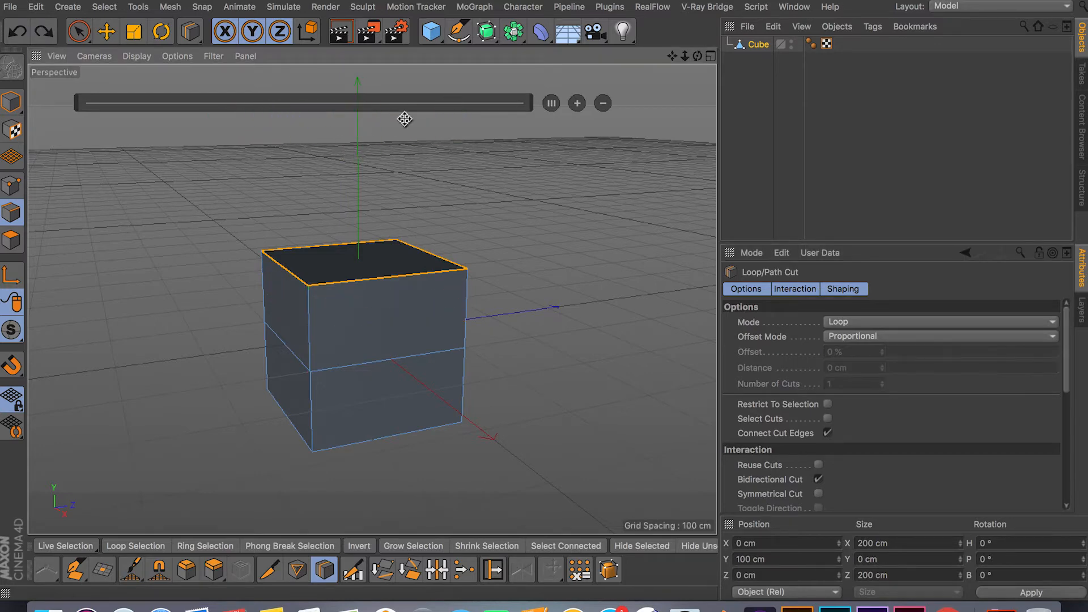
Step: Place a new upper cut, set Offset to 20 and adjust its Distance from the top edge
click(309, 323)
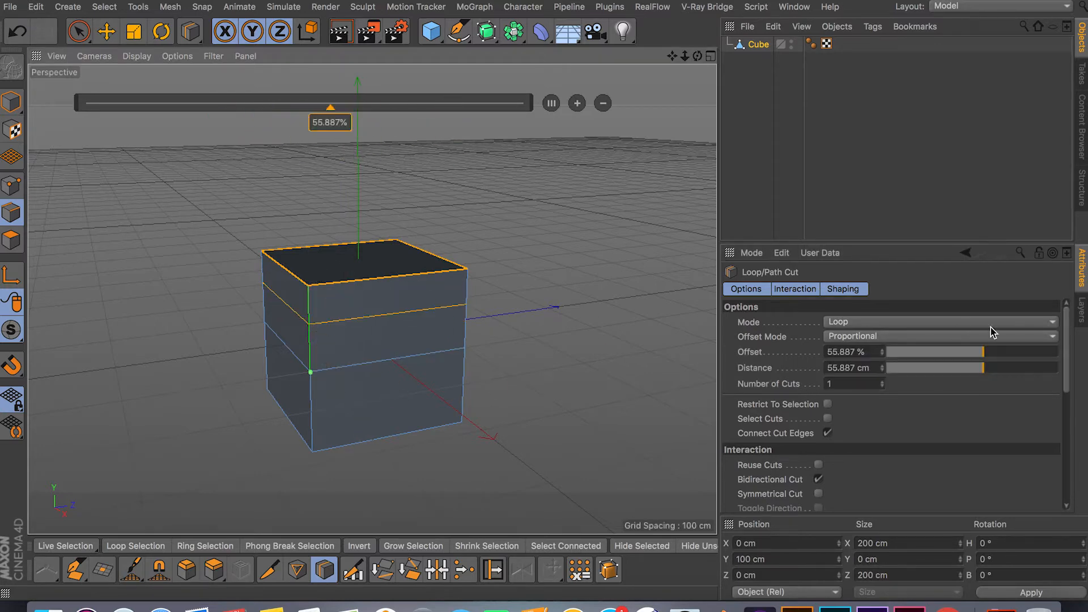
click(859, 351)
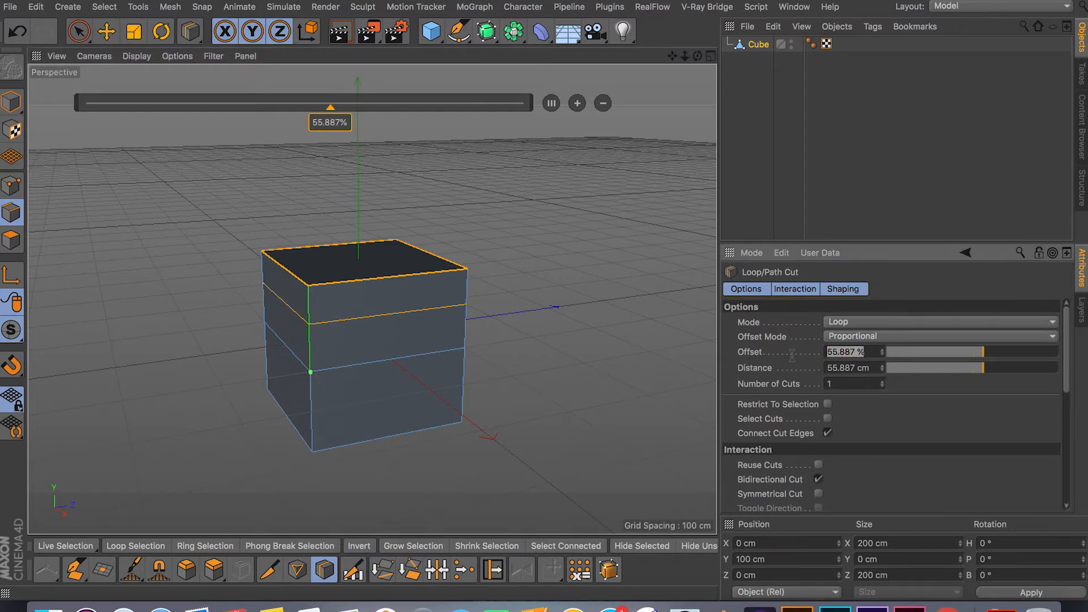
text(20)
key(Return)
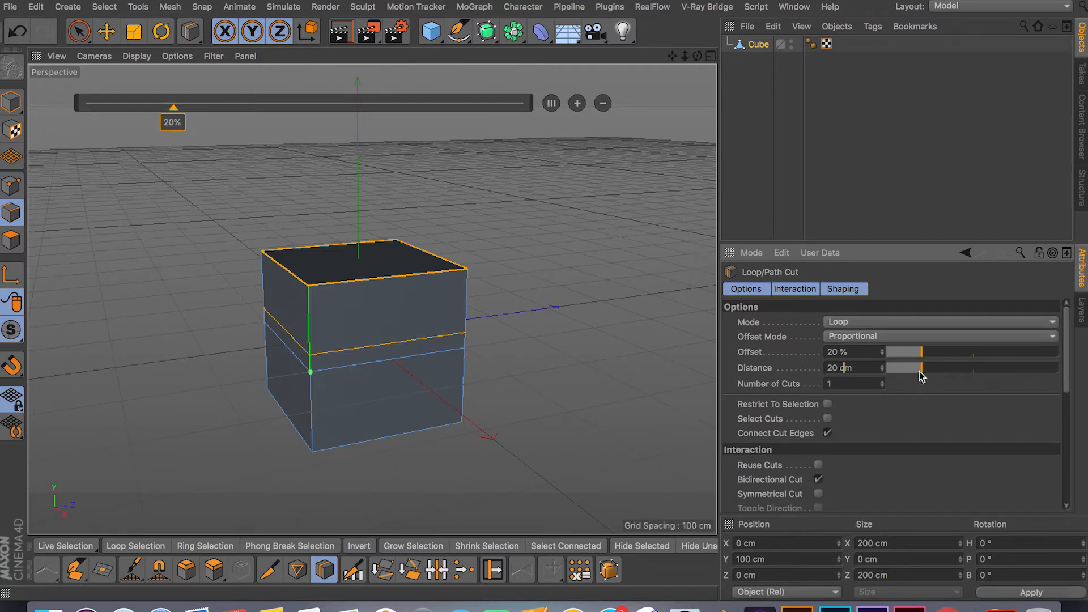
drag(920, 374, 893, 366)
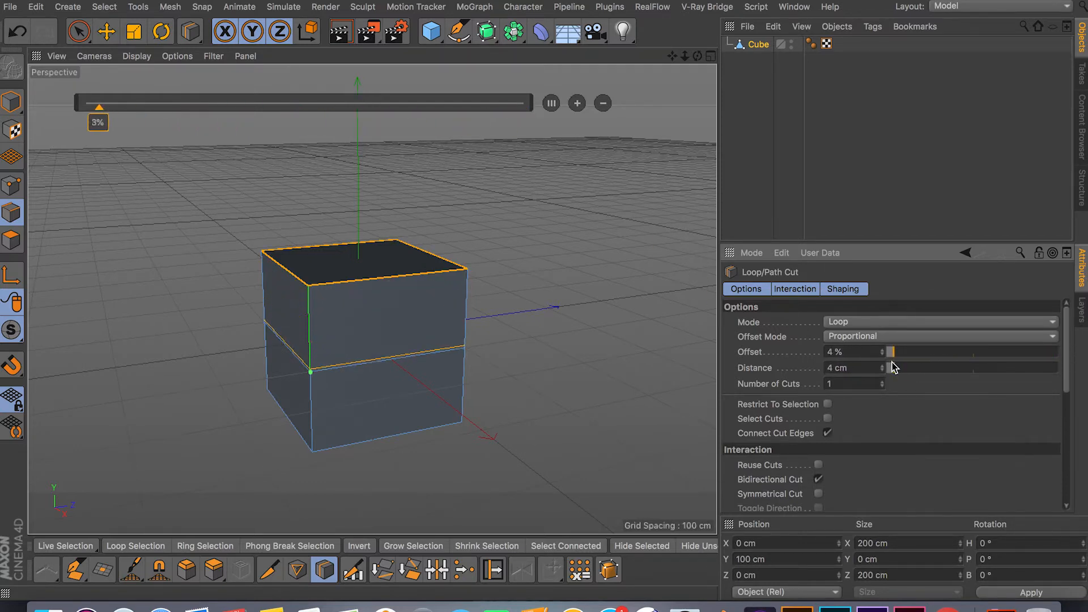
mouse_move(893, 366)
mouse_down()
mouse_move(1045, 369)
mouse_move(934, 380)
mouse_up()
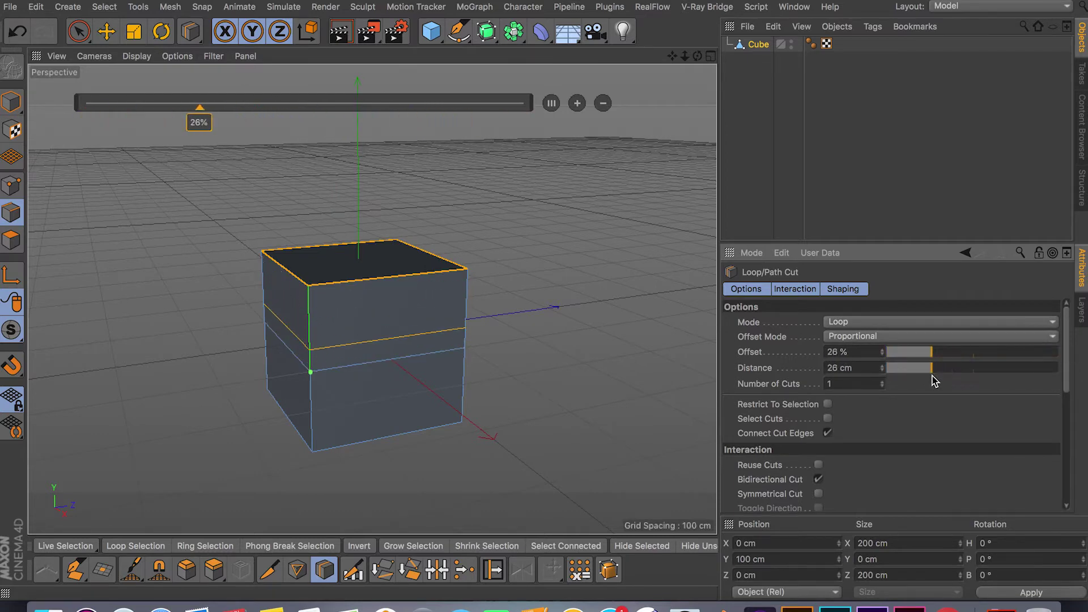
Step: Increase the number of cuts, then reduce them back down to one
click(882, 382)
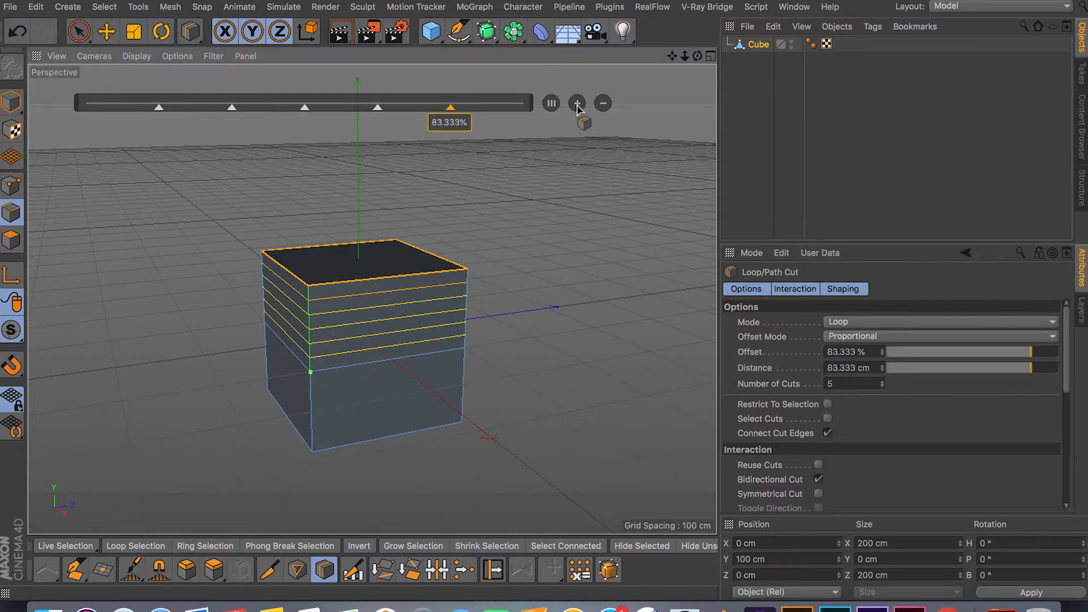
click(603, 104)
click(603, 104)
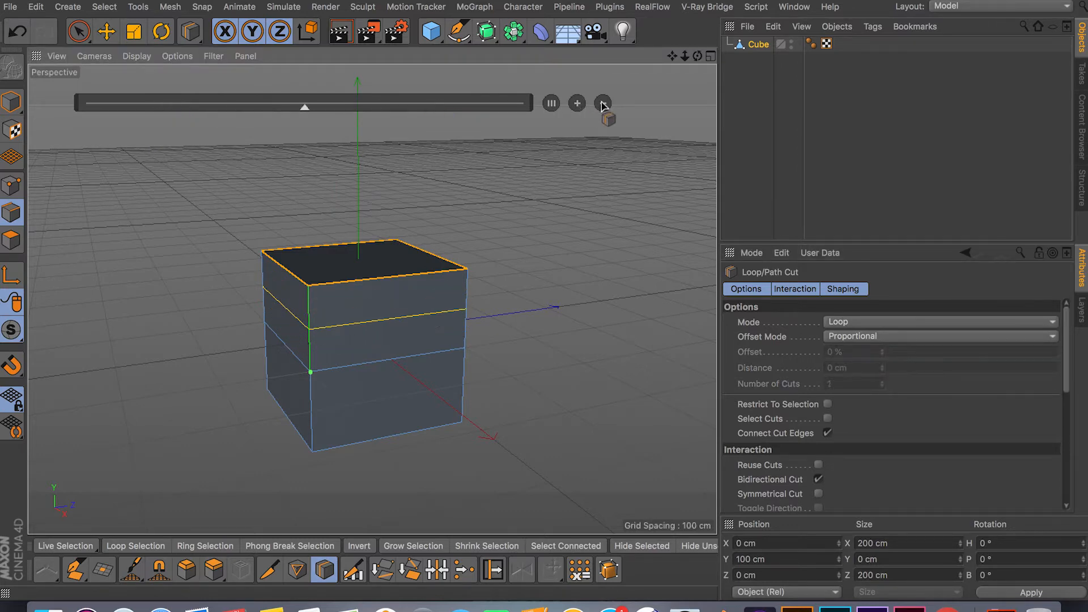
key(ctrl+z)
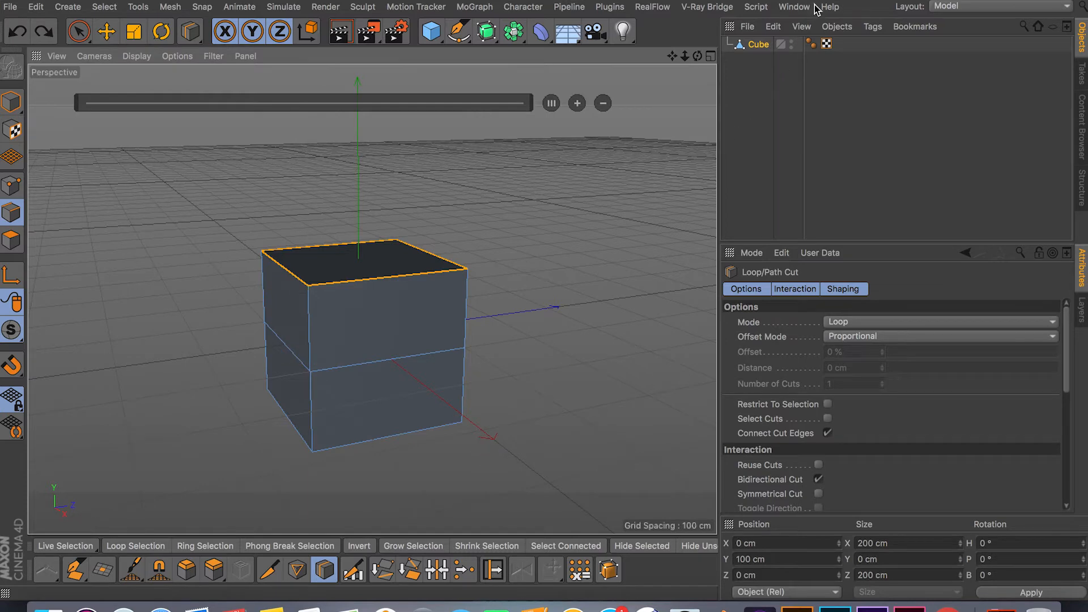
click(758, 45)
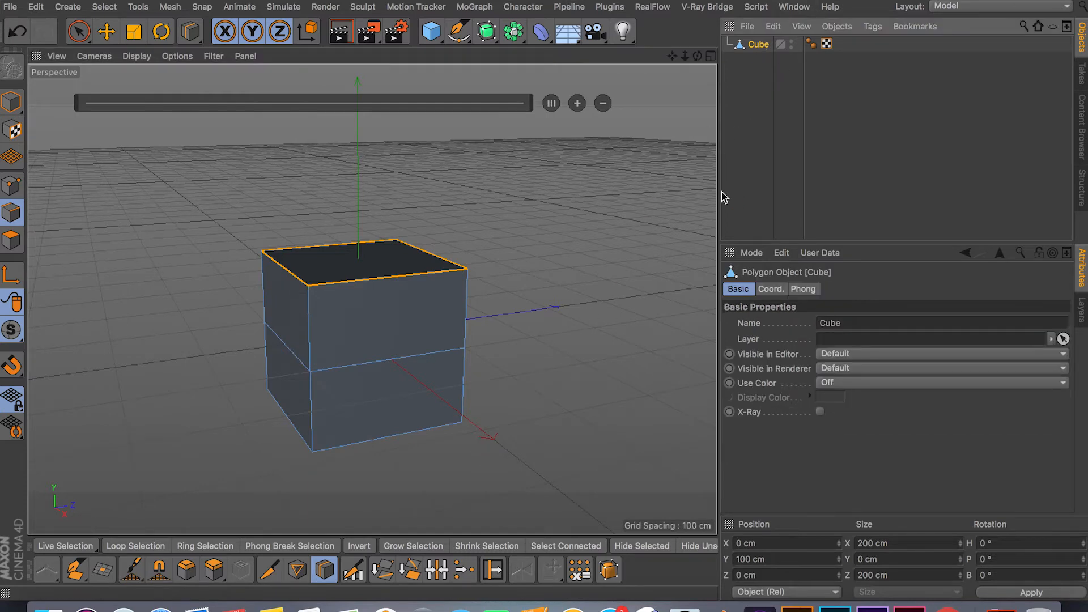
key(k)
key(l)
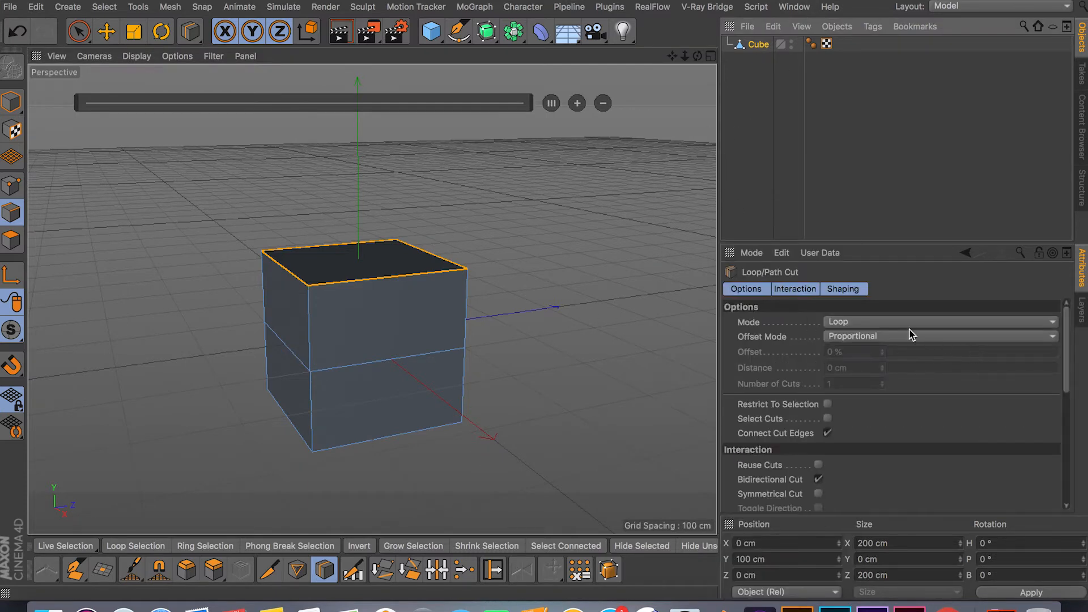
click(904, 325)
click(902, 347)
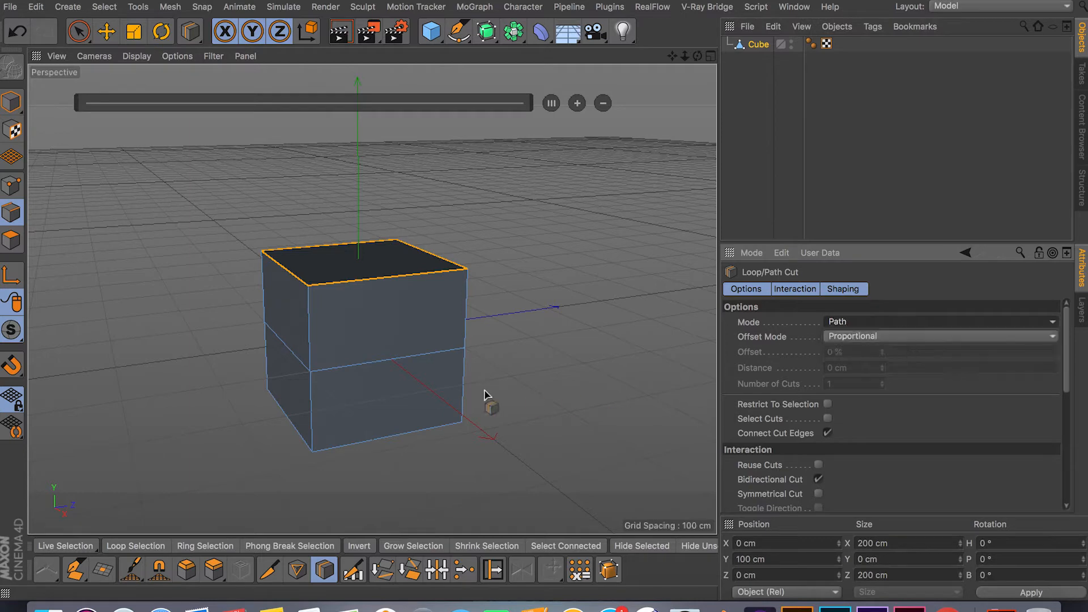
alt+drag(484, 396, 538, 410)
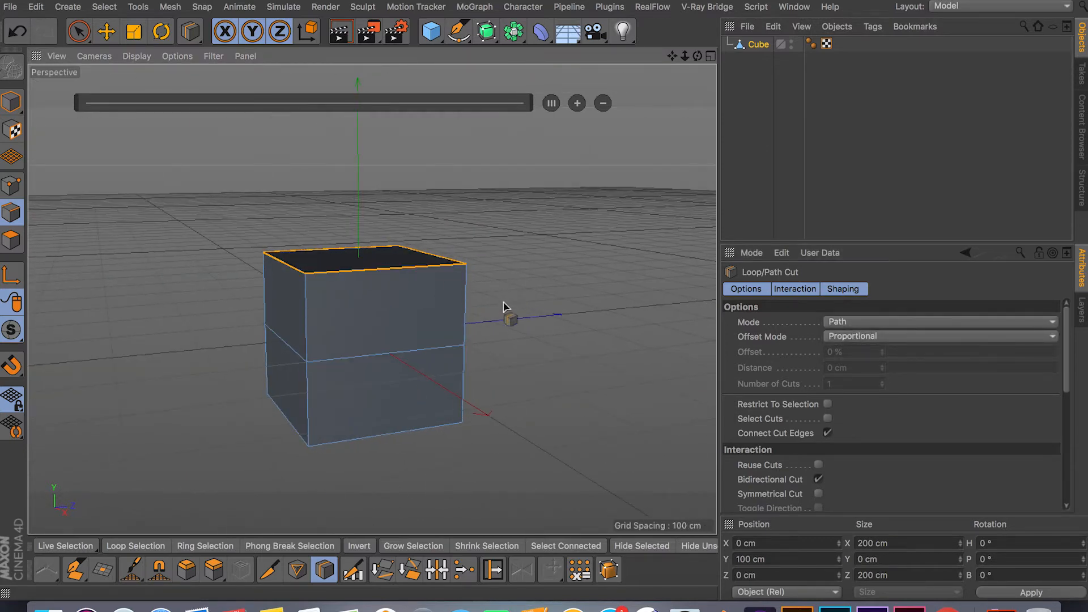
alt+drag(503, 307, 513, 185)
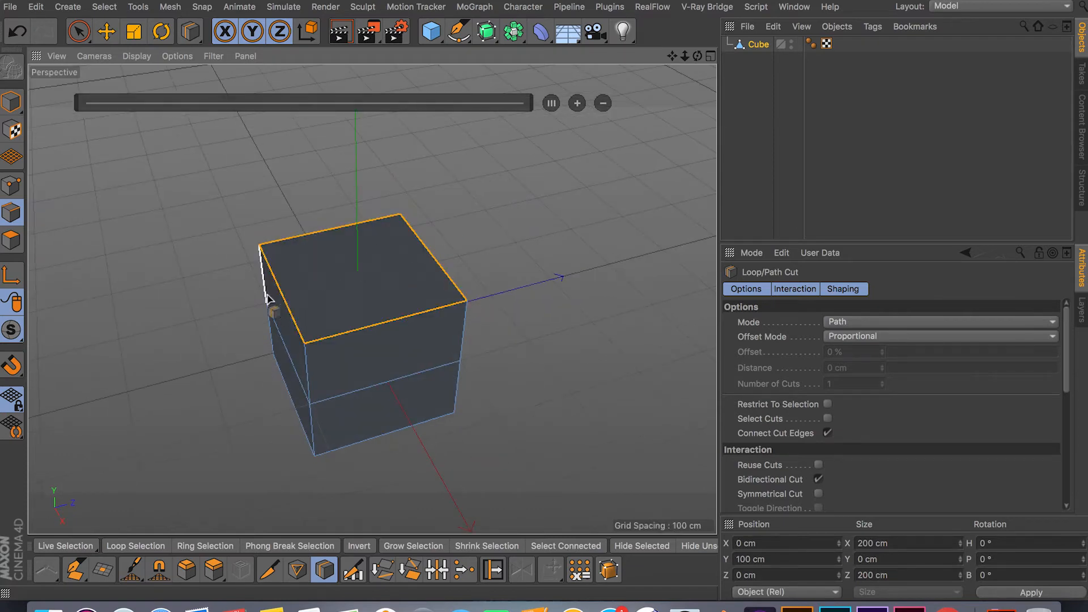
mouse_move(556, 382)
alt+mouse_down()
mouse_move(636, 396)
mouse_move(627, 447)
alt+mouse_up()
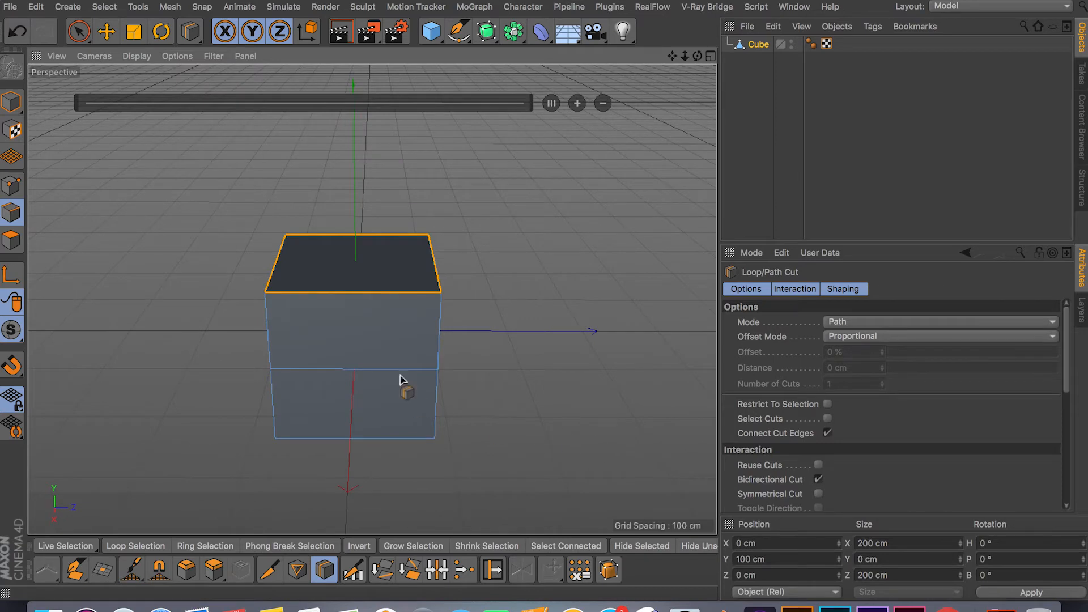
mouse_move(485, 373)
alt+mouse_down()
mouse_move(392, 379)
mouse_move(369, 359)
alt+mouse_up()
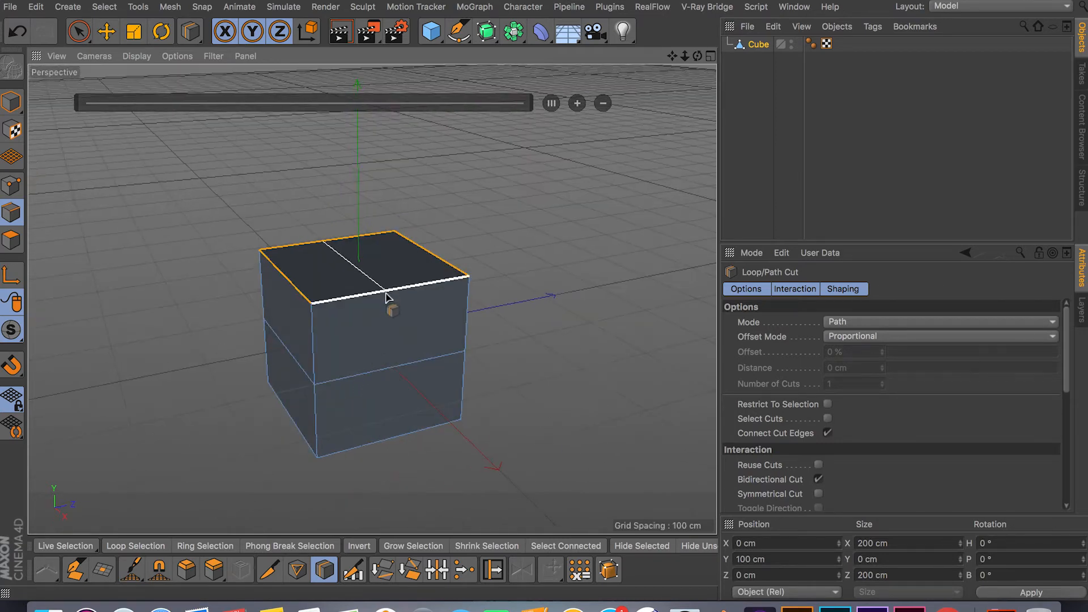
alt+drag(470, 388, 454, 461)
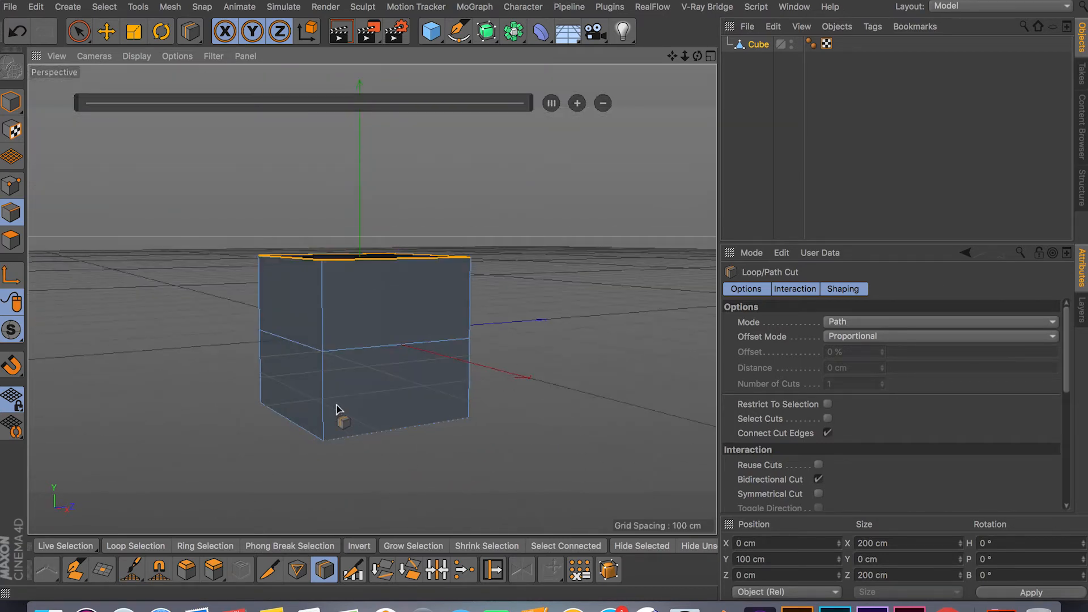
key(space)
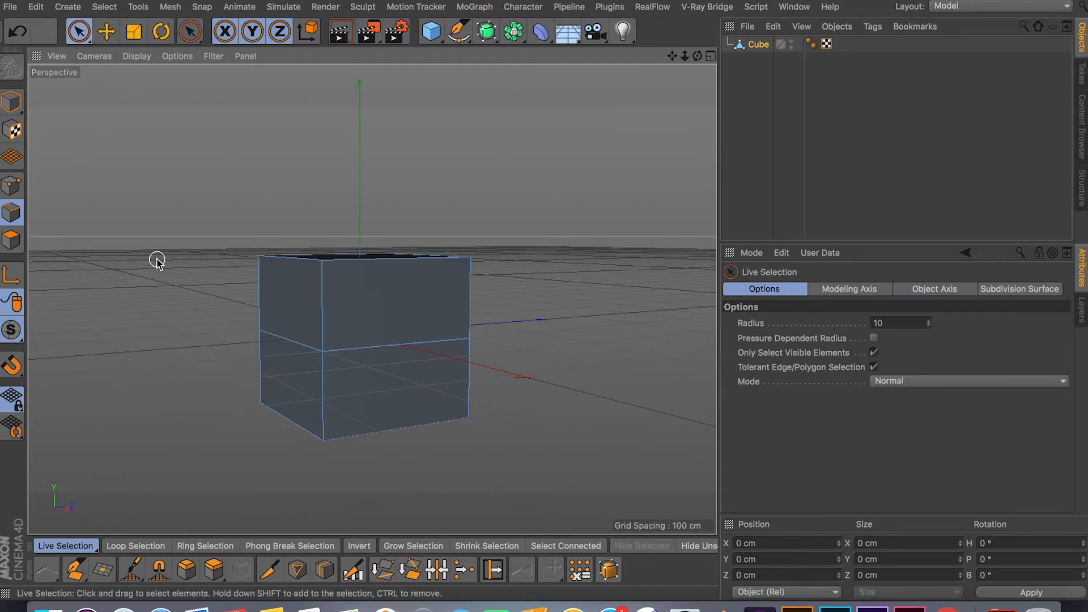
key(space)
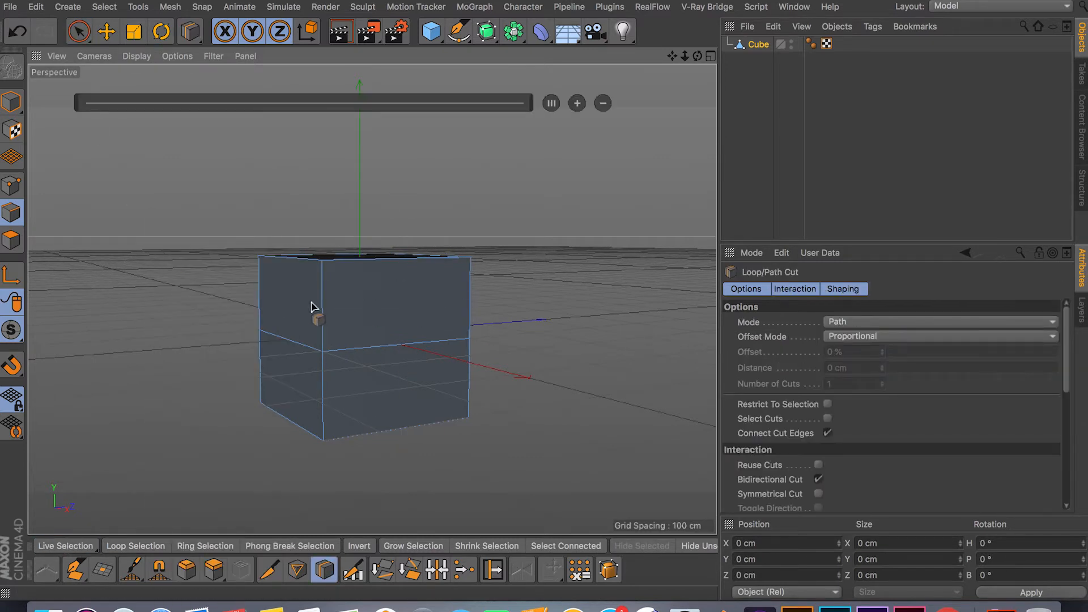
alt+drag(559, 311, 414, 390)
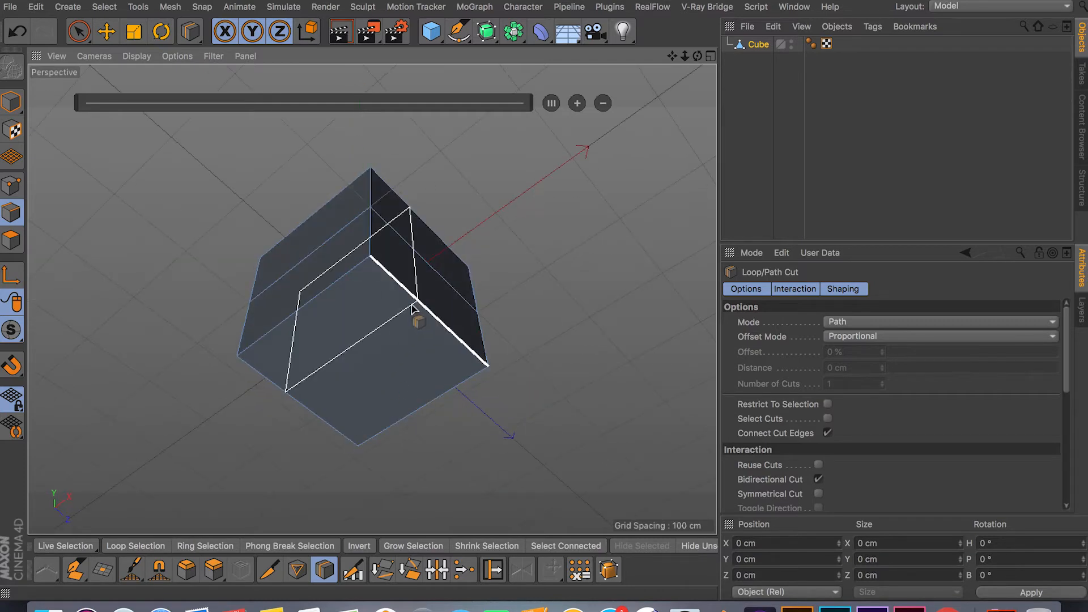
alt+drag(605, 292, 626, 85)
mouse_move(516, 369)
alt+mouse_down()
mouse_move(669, 211)
mouse_move(629, 309)
mouse_move(408, 323)
alt+mouse_up()
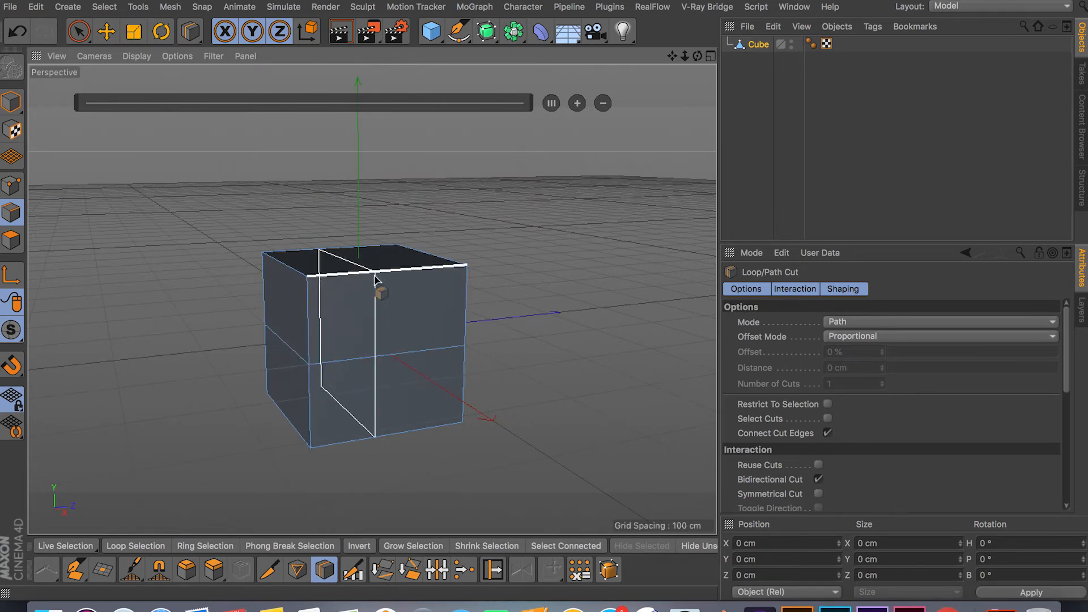
click(855, 323)
click(855, 338)
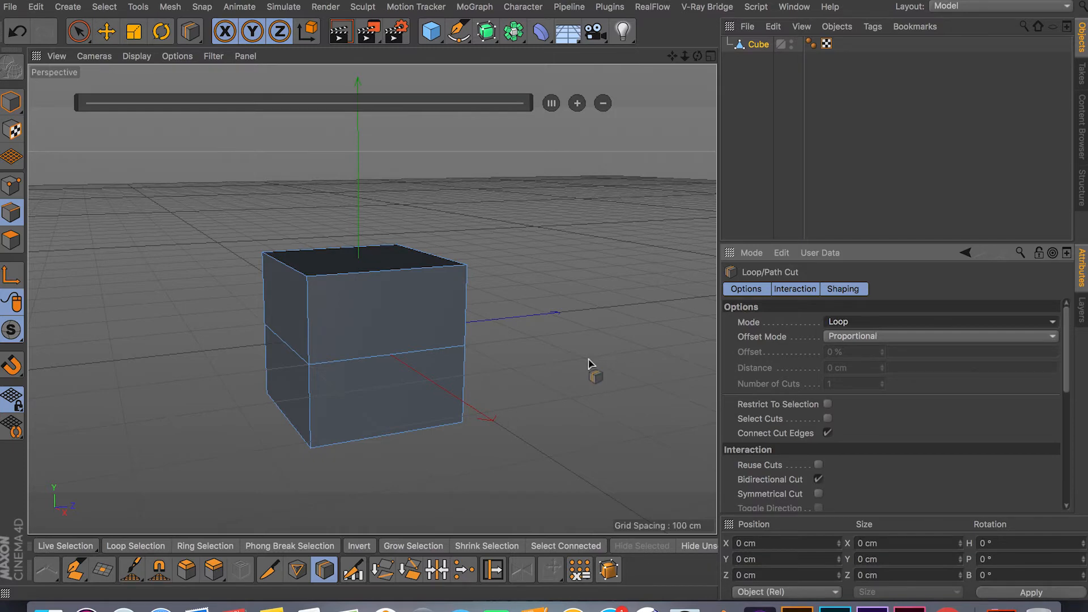
mouse_move(591, 364)
alt+mouse_down()
mouse_move(535, 408)
mouse_move(651, 274)
mouse_move(603, 323)
mouse_move(397, 362)
mouse_move(530, 371)
mouse_move(402, 448)
mouse_move(575, 410)
mouse_move(539, 482)
mouse_move(476, 408)
mouse_move(429, 415)
alt+mouse_up()
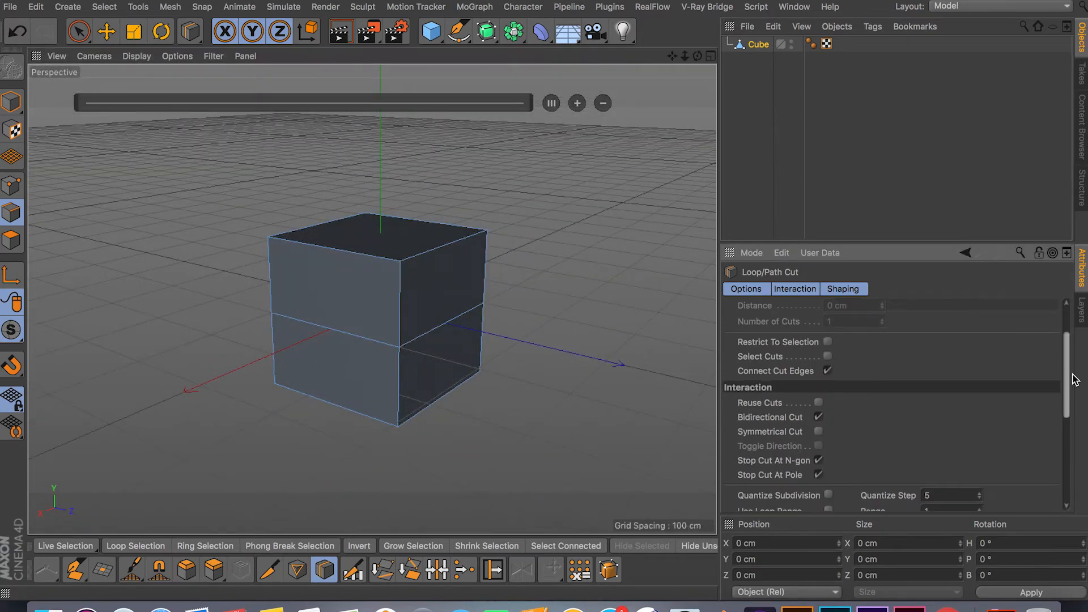
scroll(1069, 360, down, 3)
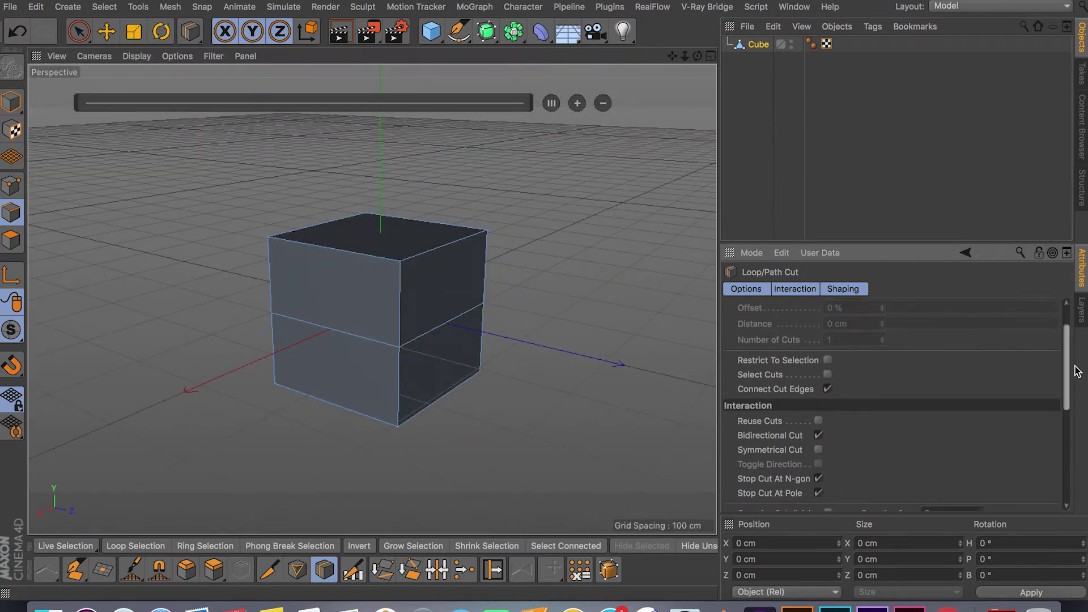
Step: With Select Cuts ticked, add a vertical loop cut, move it along X, then undo it
click(827, 378)
drag(311, 244, 344, 249)
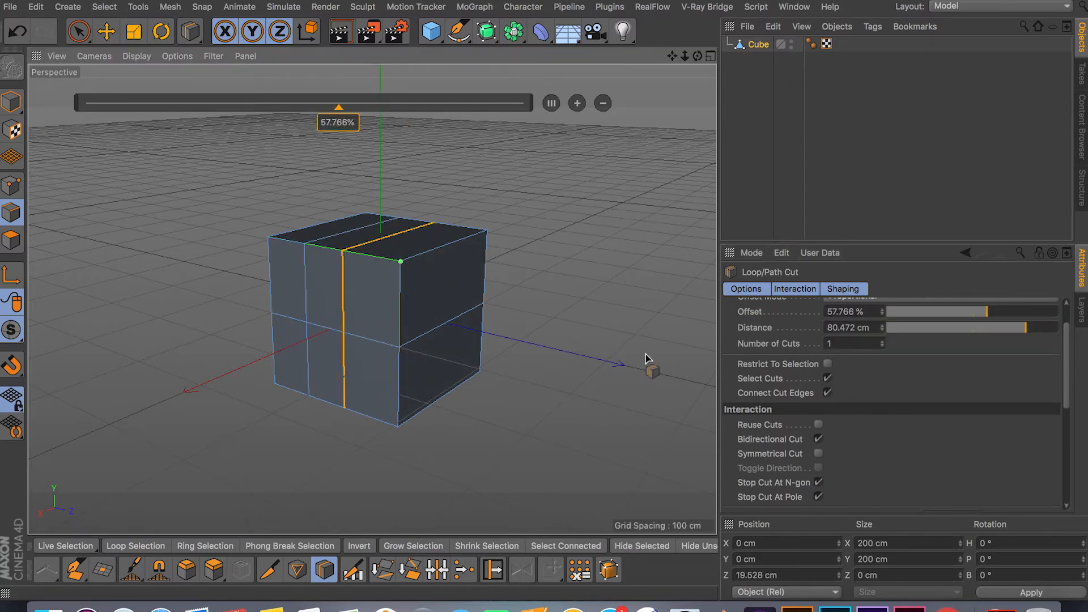
key(e)
mouse_move(478, 335)
mouse_down()
mouse_move(513, 345)
mouse_move(458, 338)
mouse_move(506, 343)
mouse_move(494, 341)
mouse_up()
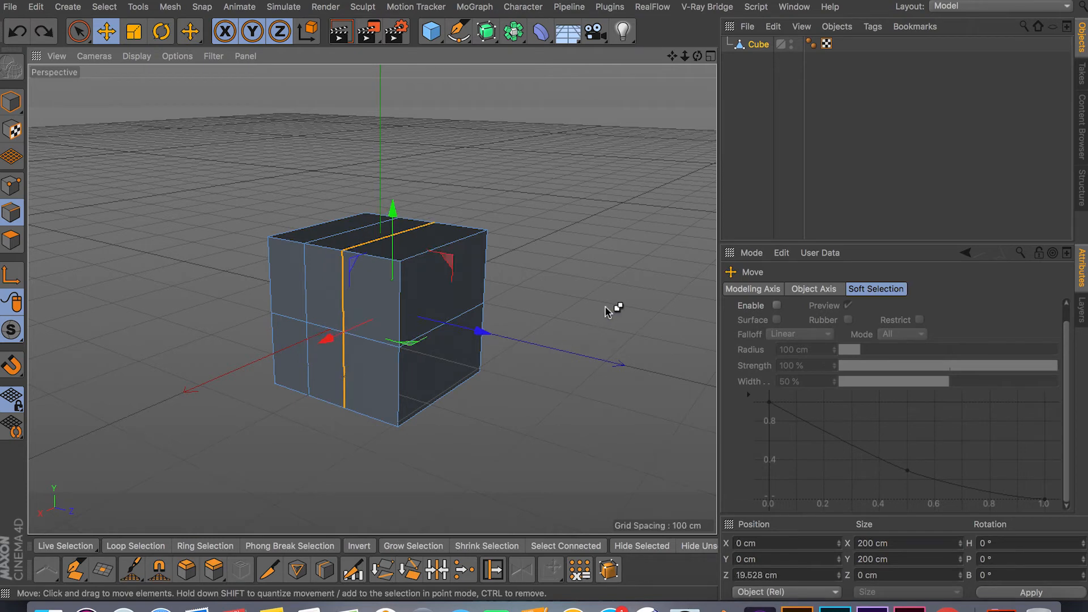
key(ctrl+z)
key(ctrl+z)
Step: Untick Select Cuts and add a vertical loop cut across the cube's top and front
key(k)
key(l)
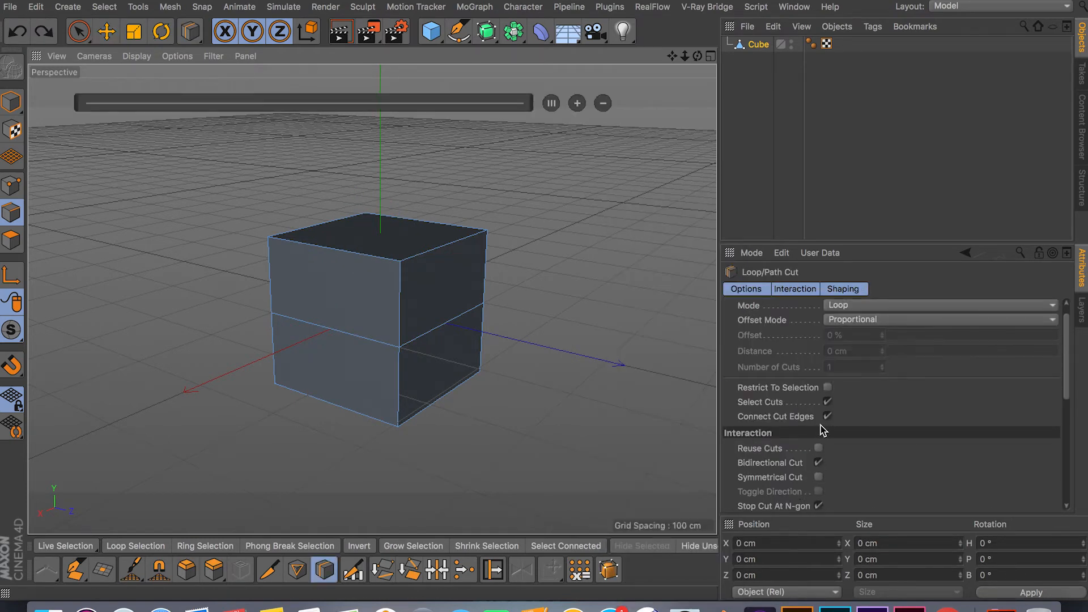
click(827, 402)
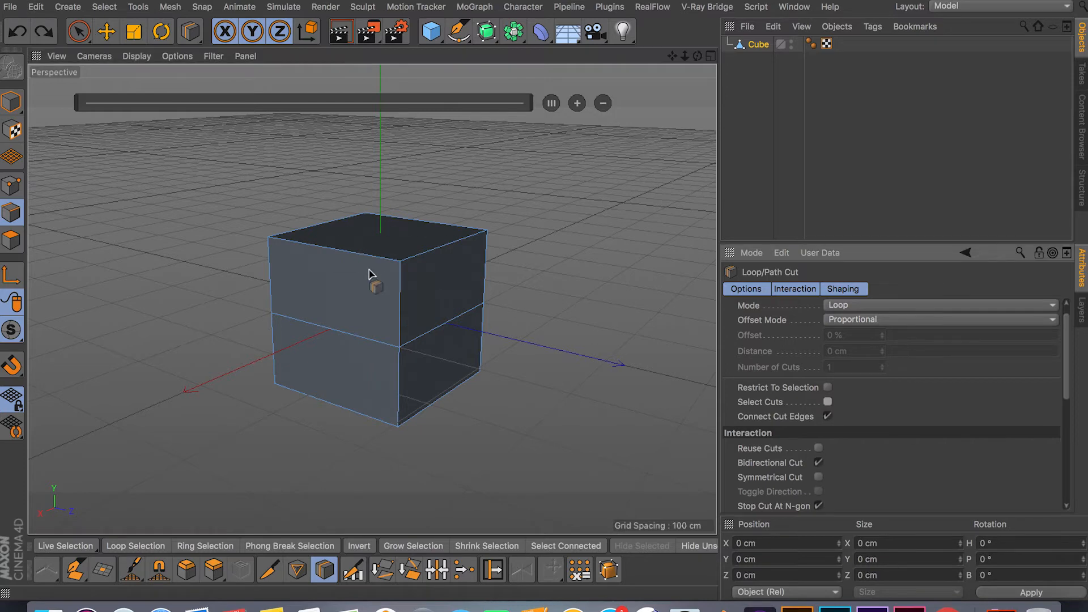
click(335, 248)
key(e)
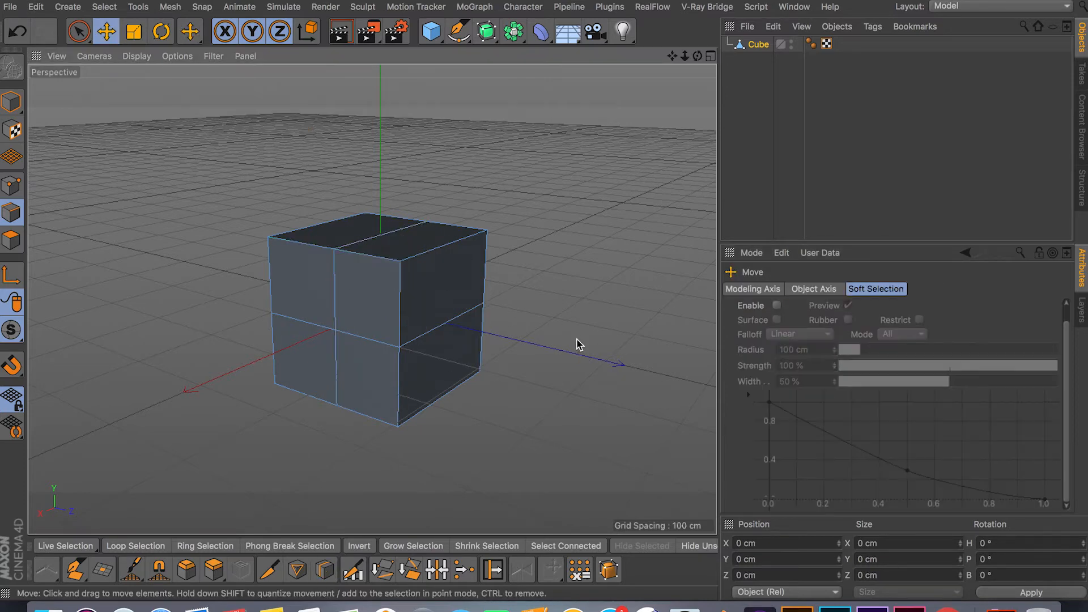
Step: Orbit to a three-quarter view of the cube and switch to Loop Selection
mouse_move(519, 339)
alt+mouse_down()
mouse_move(323, 345)
mouse_move(493, 250)
mouse_move(510, 357)
mouse_move(485, 442)
mouse_move(602, 354)
alt+mouse_up()
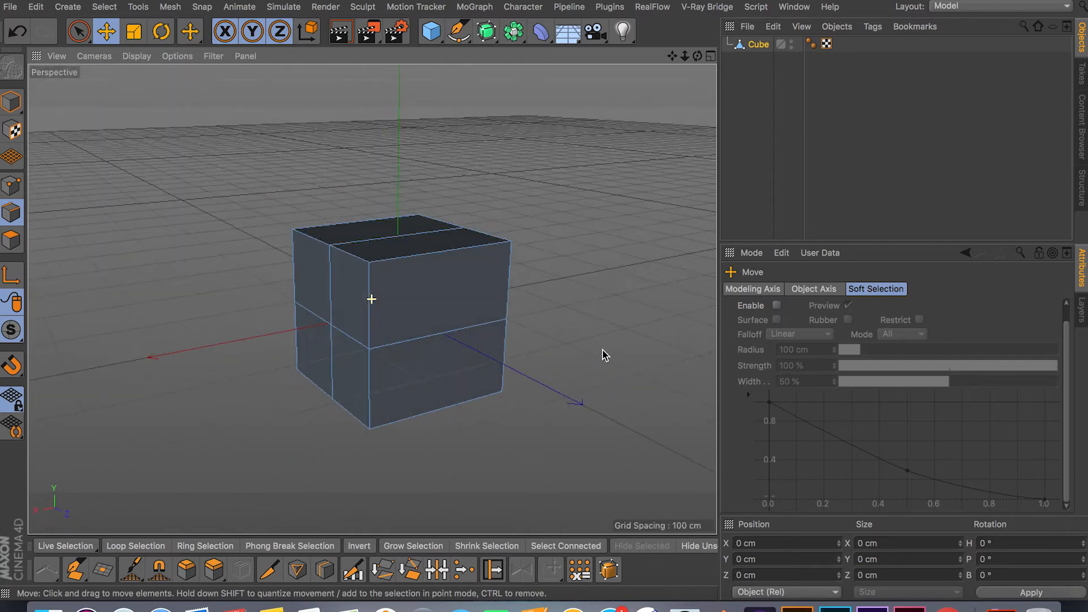
mouse_move(513, 369)
alt+mouse_down()
mouse_move(407, 395)
mouse_move(314, 382)
mouse_move(352, 245)
alt+mouse_up()
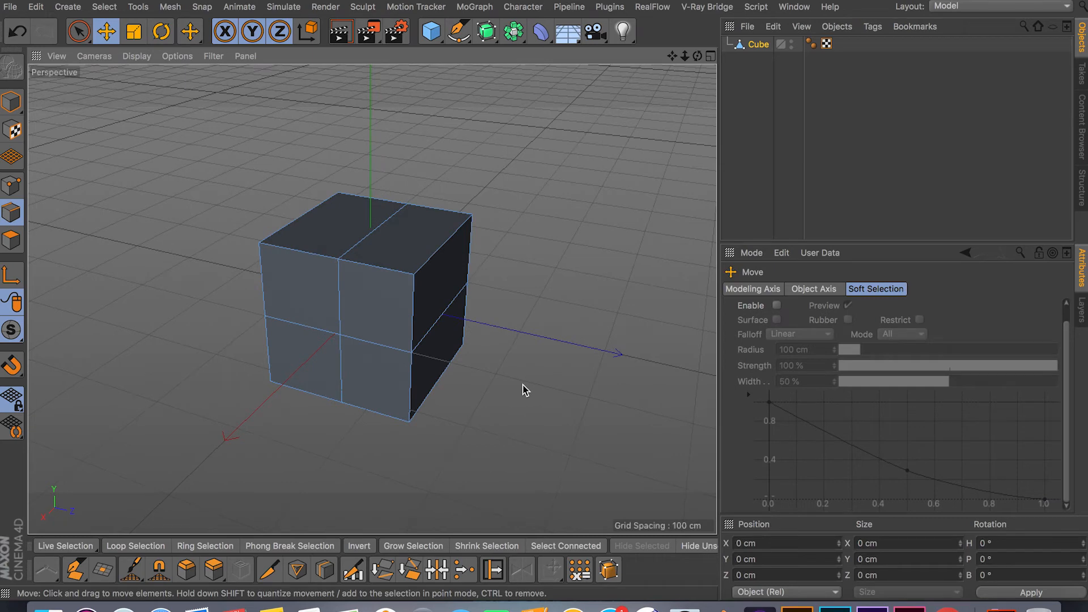
key(l)
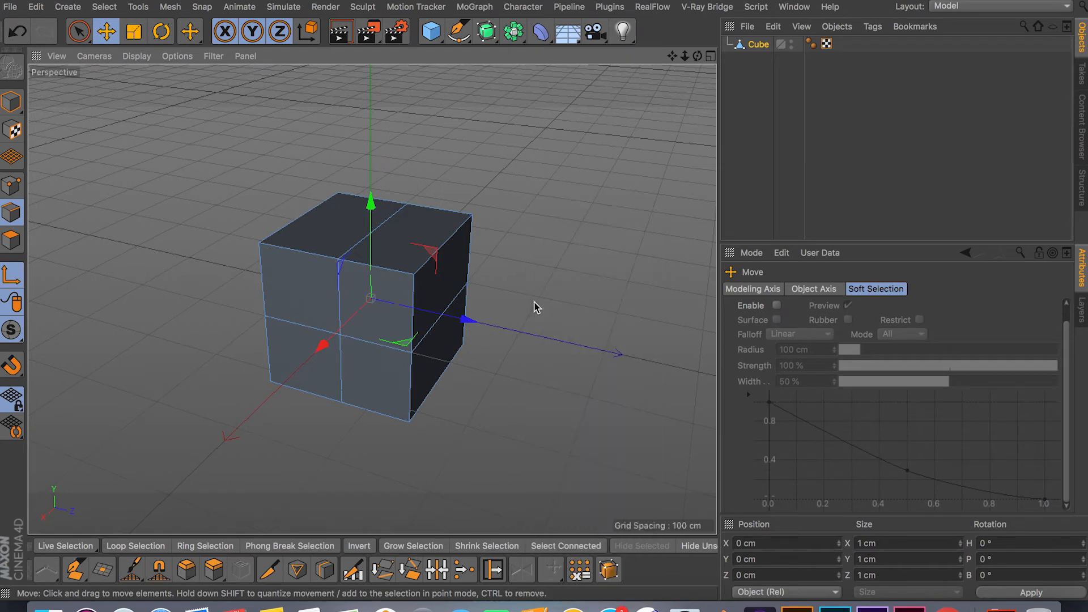
scroll(534, 308, up, 3)
key(u)
key(l)
scroll(408, 255, down, 3)
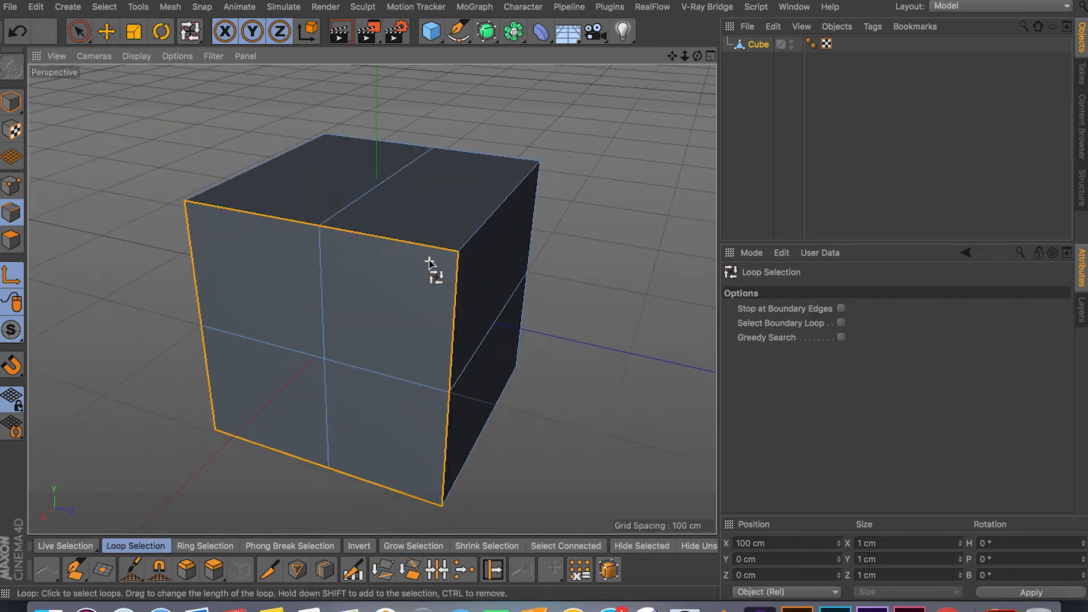
scroll(425, 264, down, 2)
scroll(399, 246, down, 1)
Step: Select the vertical edge loop and slide it back and forth along X, then deselect
click(383, 226)
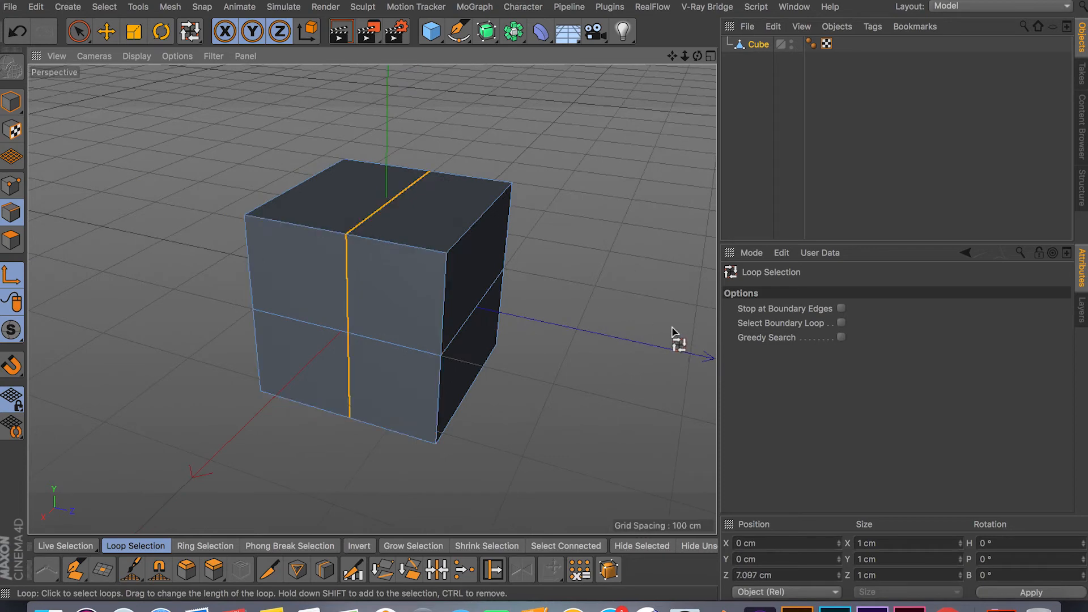
key(e)
mouse_move(476, 316)
mouse_down()
mouse_move(445, 309)
mouse_move(511, 315)
mouse_up()
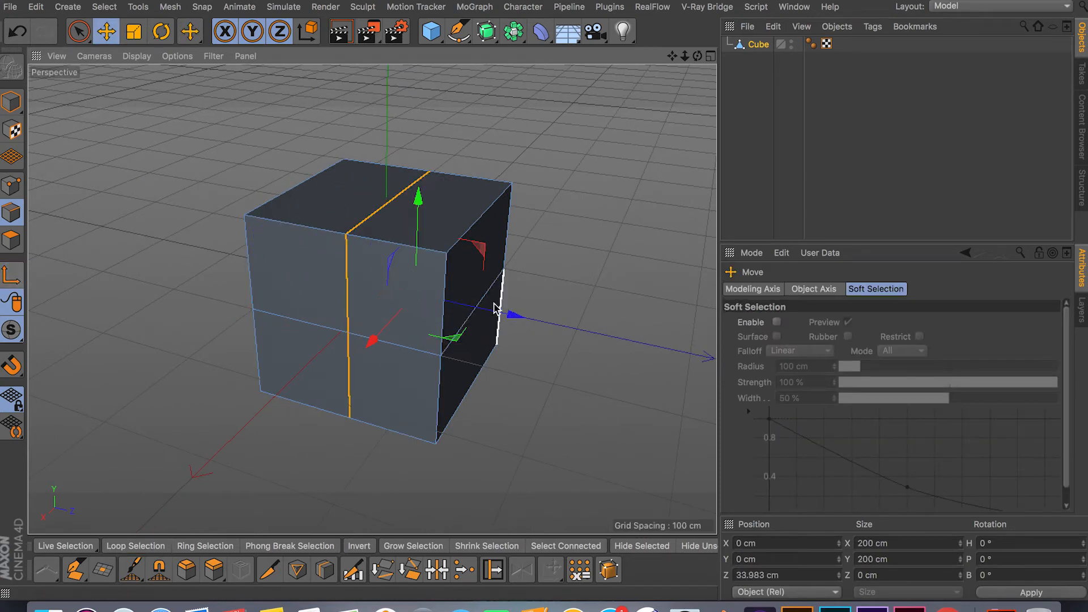
mouse_move(510, 315)
mouse_down()
mouse_move(438, 315)
mouse_move(541, 332)
mouse_move(518, 312)
mouse_move(521, 324)
mouse_up()
click(521, 324)
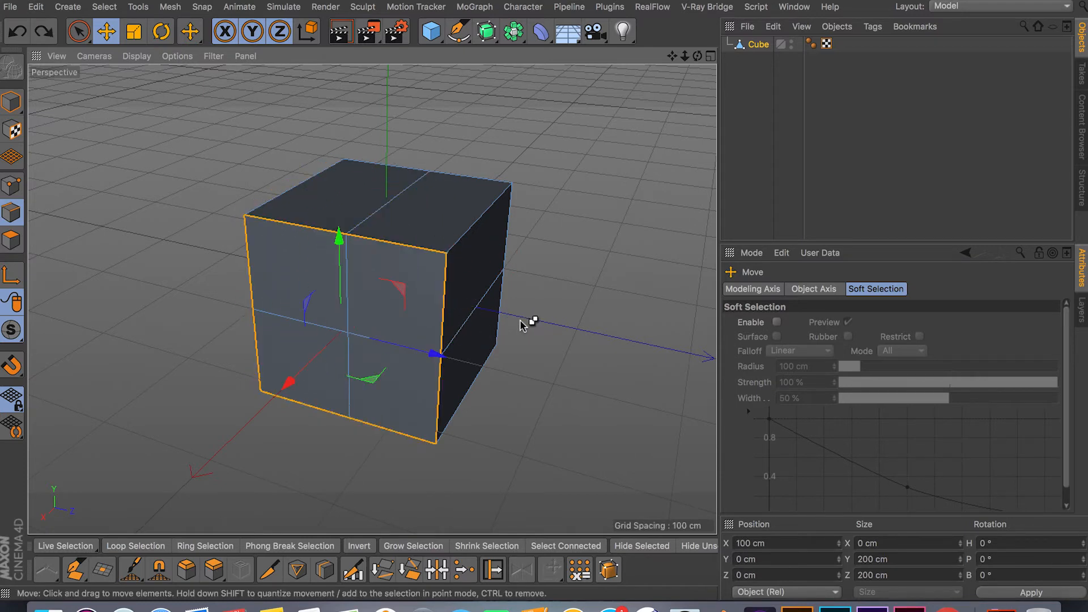
Step: Undo to remove the vertical loop, select the Cube object and reactivate Loop/Path Cut
key(ctrl+z)
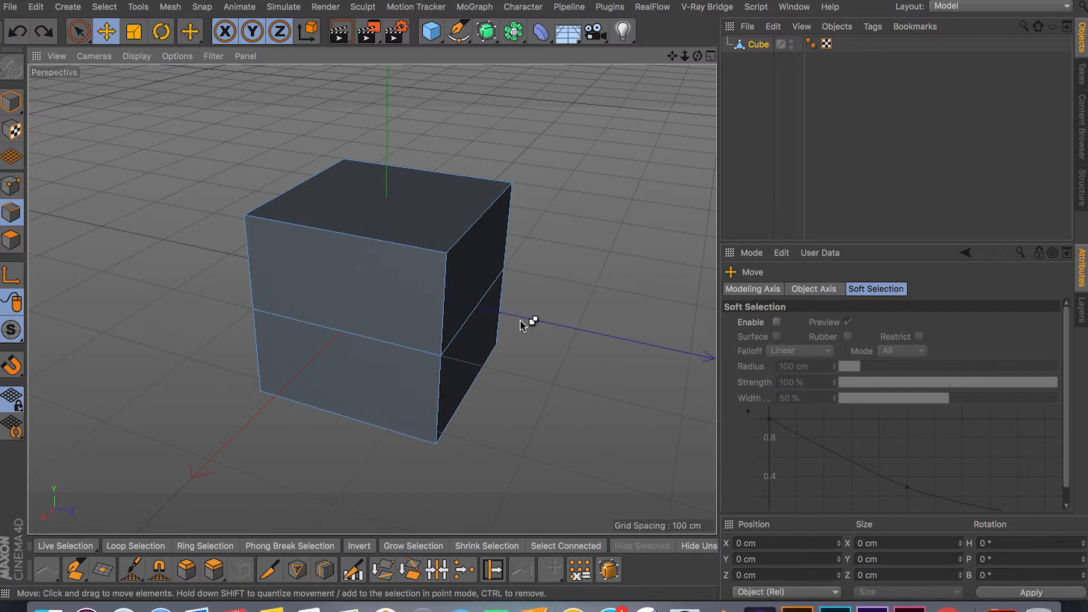
key(ctrl+z)
click(757, 44)
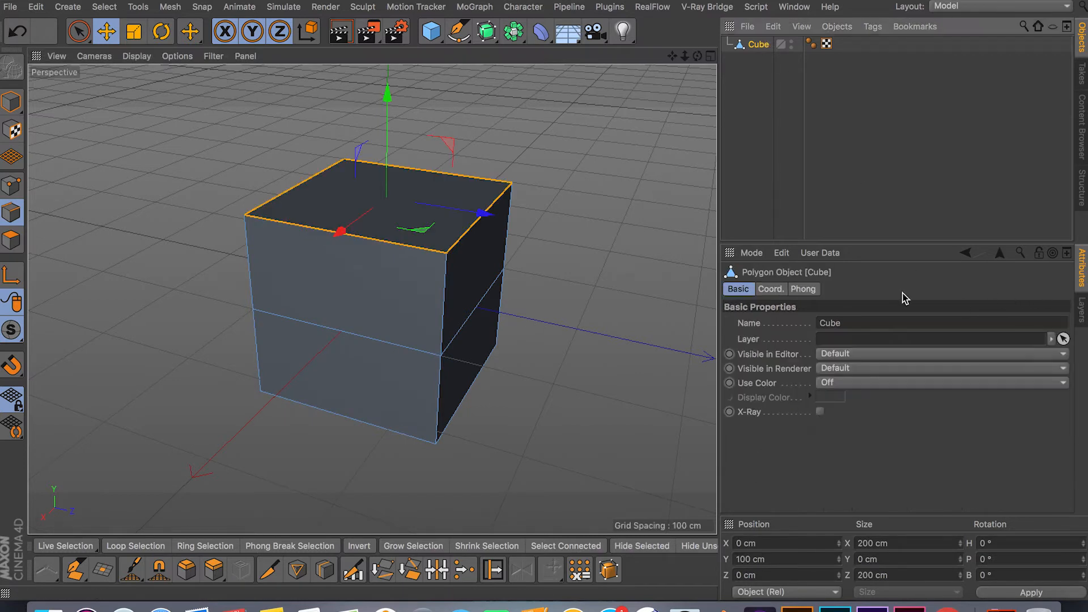
key(k)
key(l)
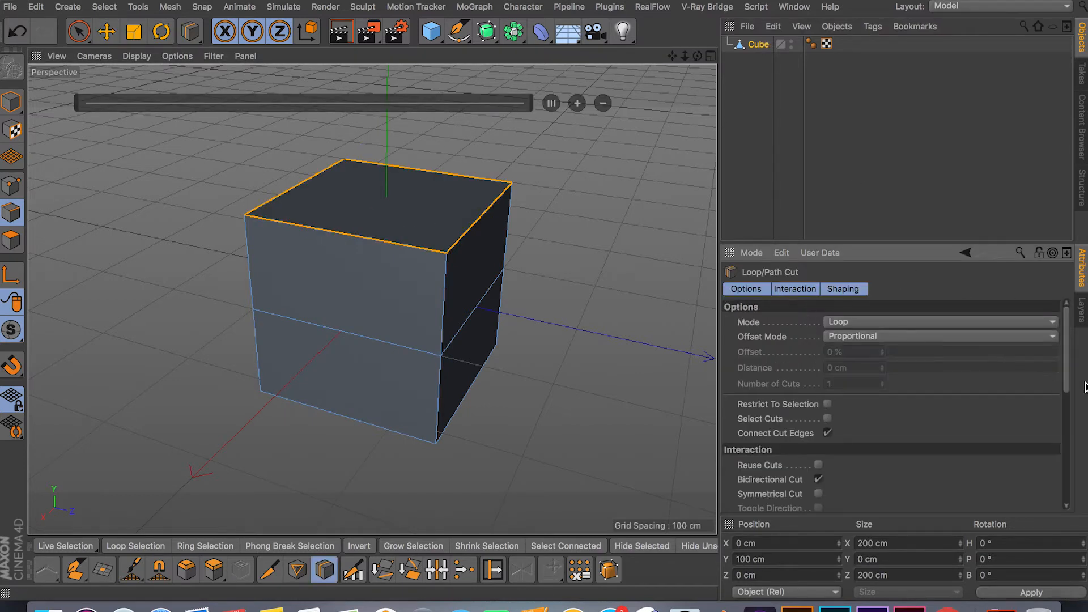
drag(1069, 376, 1070, 397)
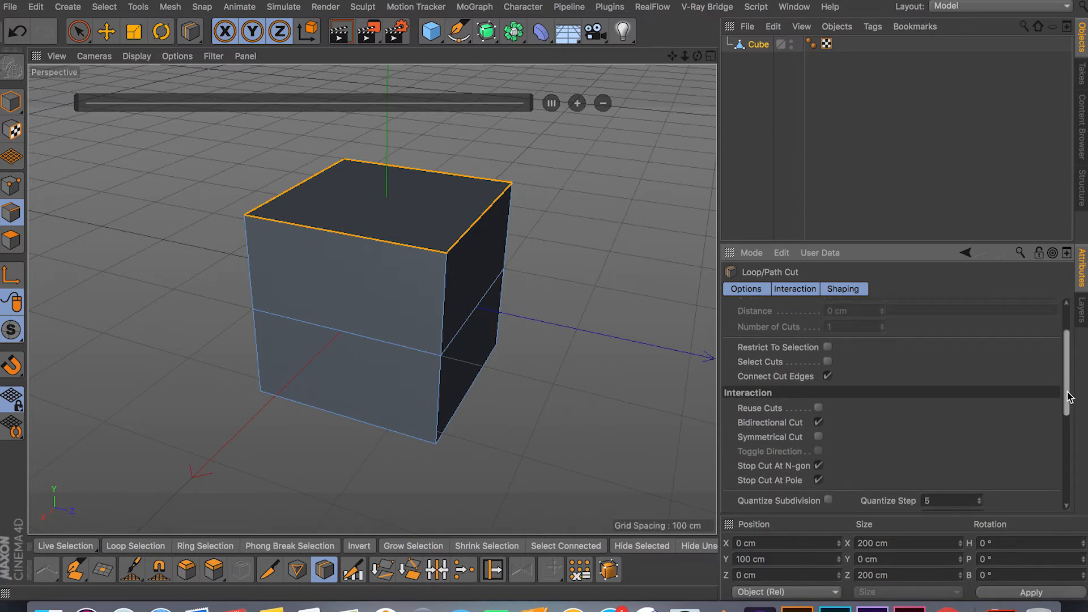
scroll(1069, 397, down, 2)
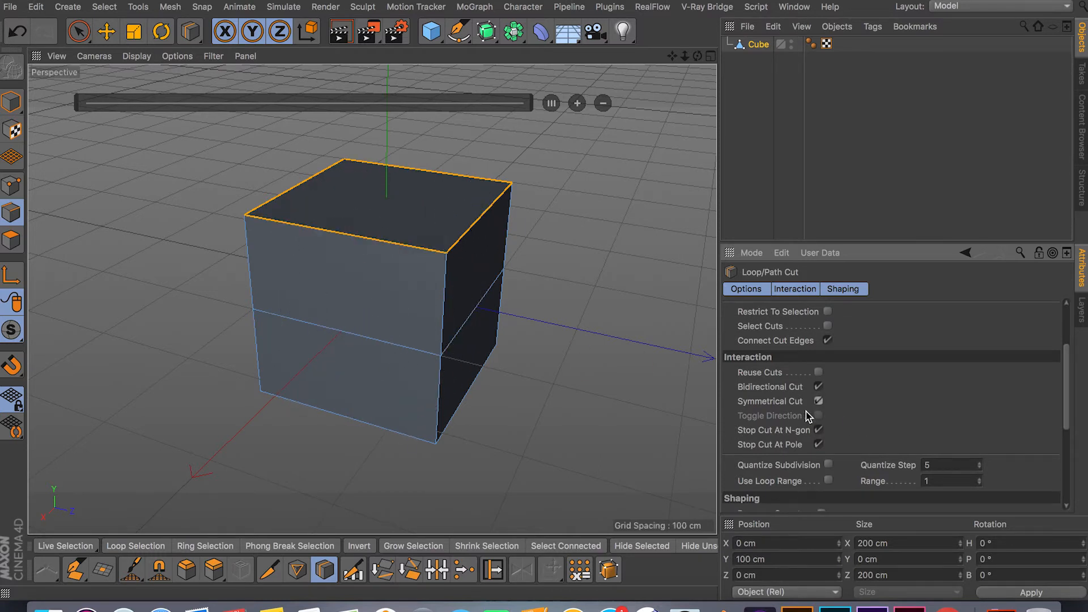
click(264, 222)
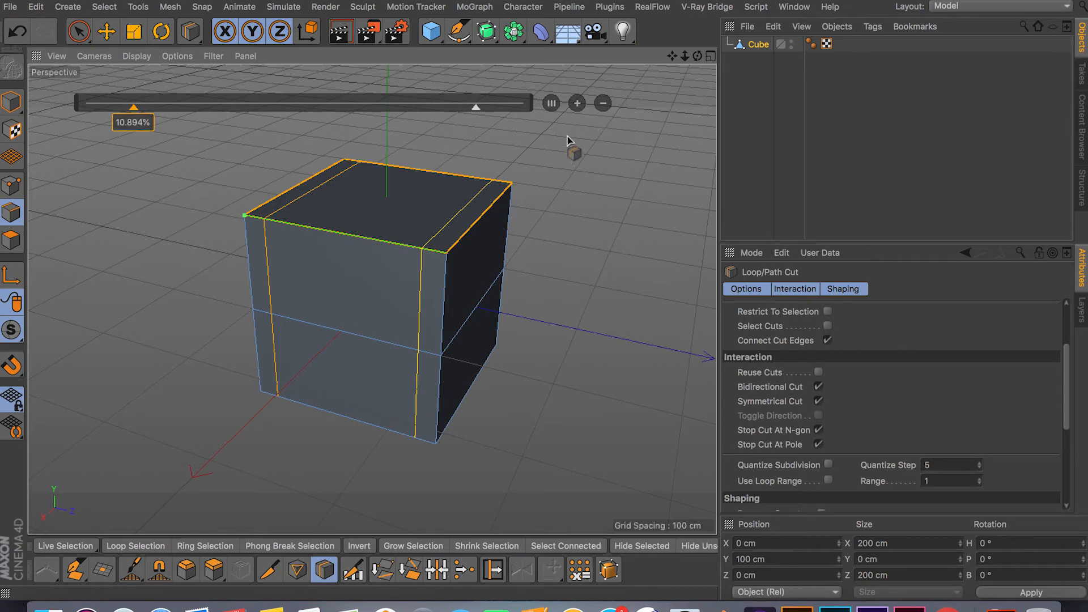
click(578, 104)
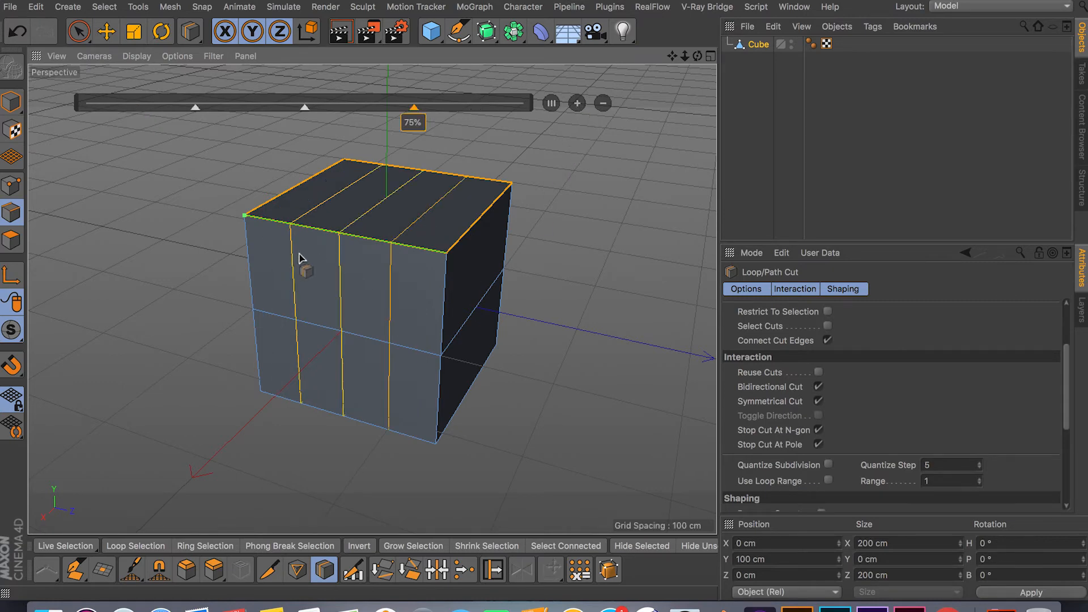
click(577, 104)
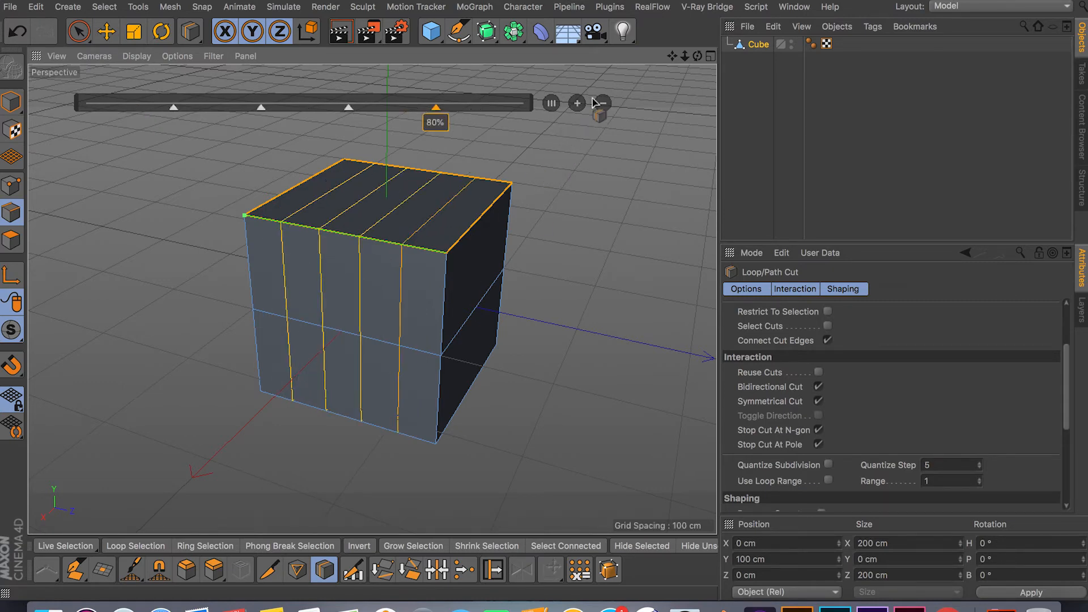
click(611, 103)
click(612, 103)
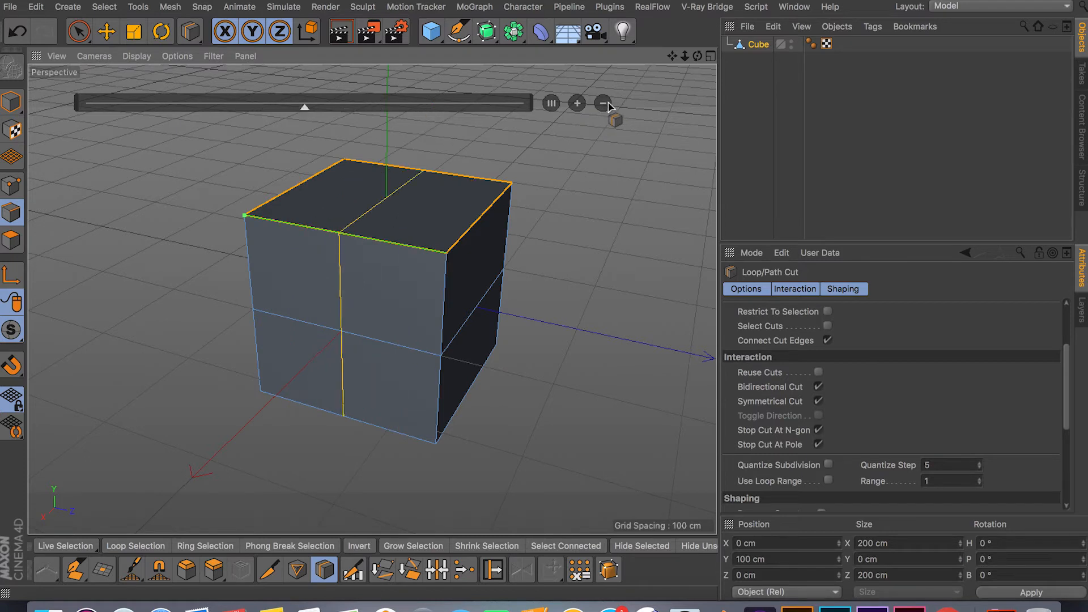
click(417, 243)
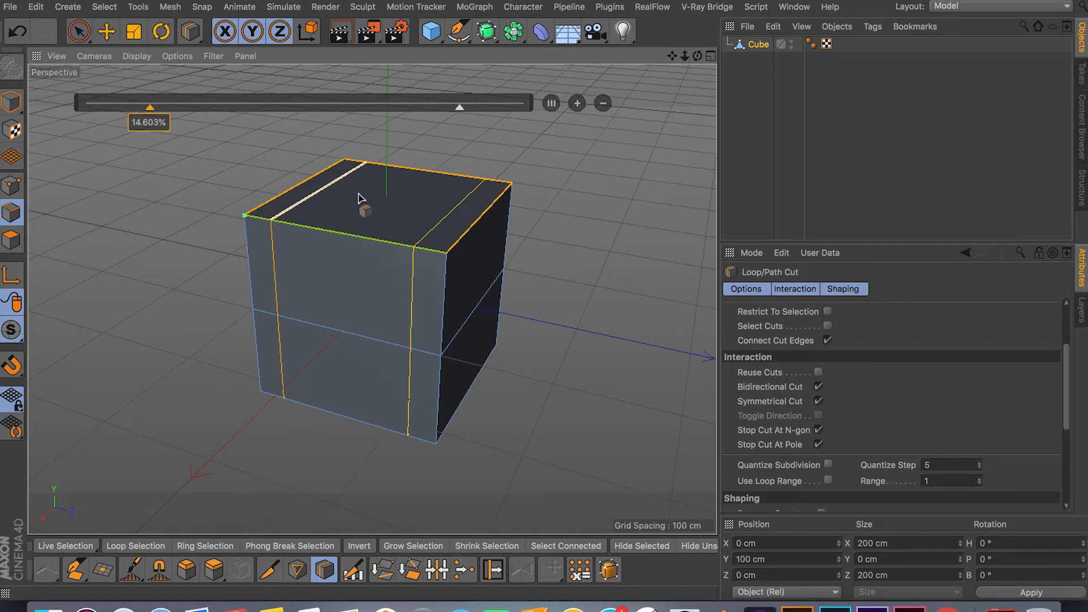
scroll(1073, 378, down, 1)
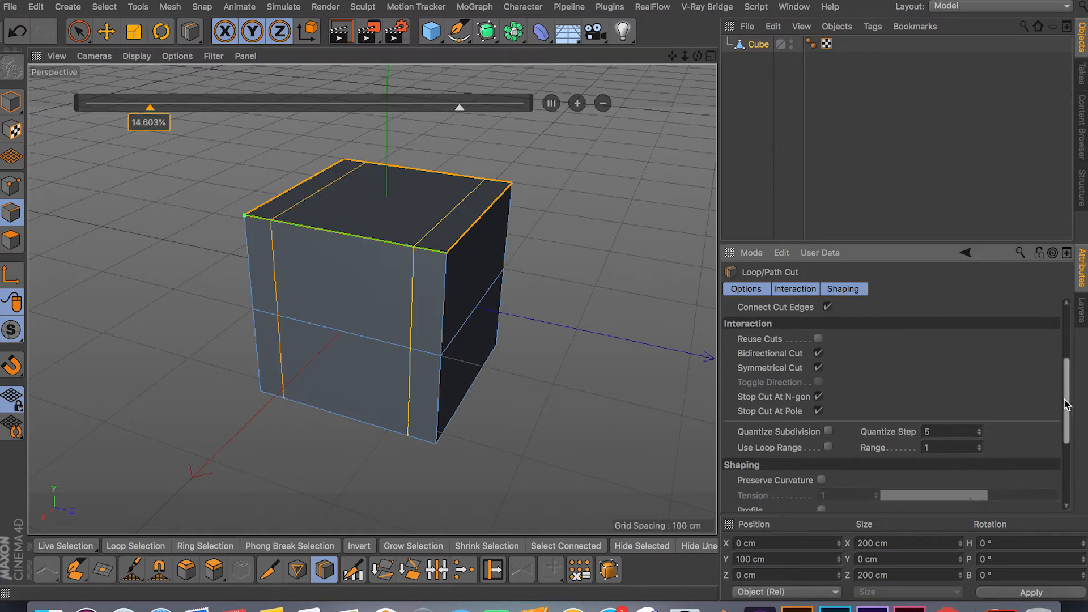
scroll(1079, 357, up, 3)
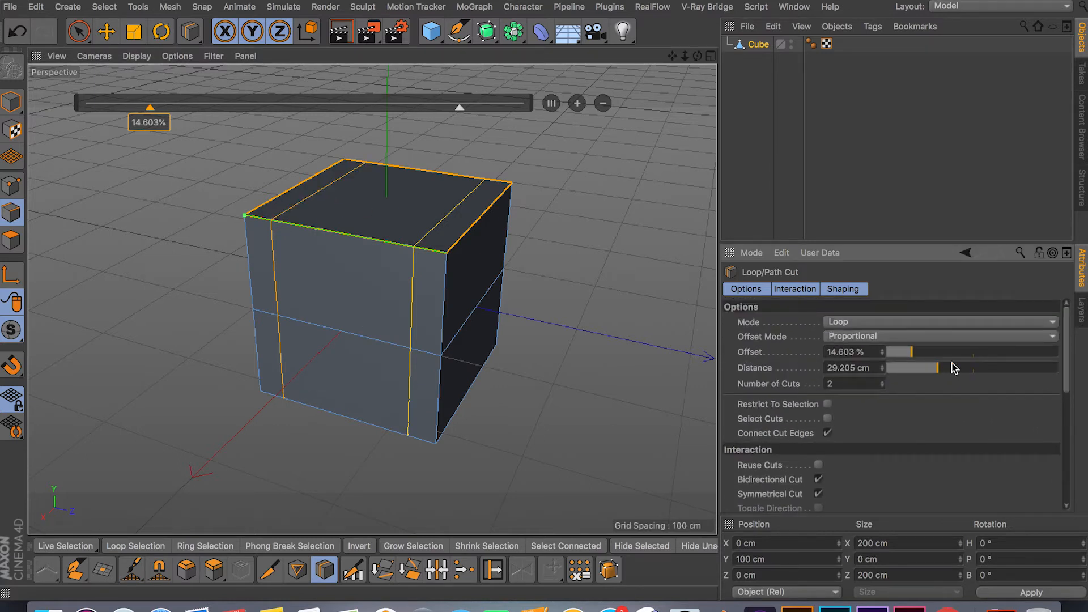
mouse_move(936, 375)
mouse_down()
mouse_move(1049, 383)
mouse_move(912, 393)
mouse_move(915, 404)
mouse_move(994, 395)
mouse_move(945, 401)
mouse_up()
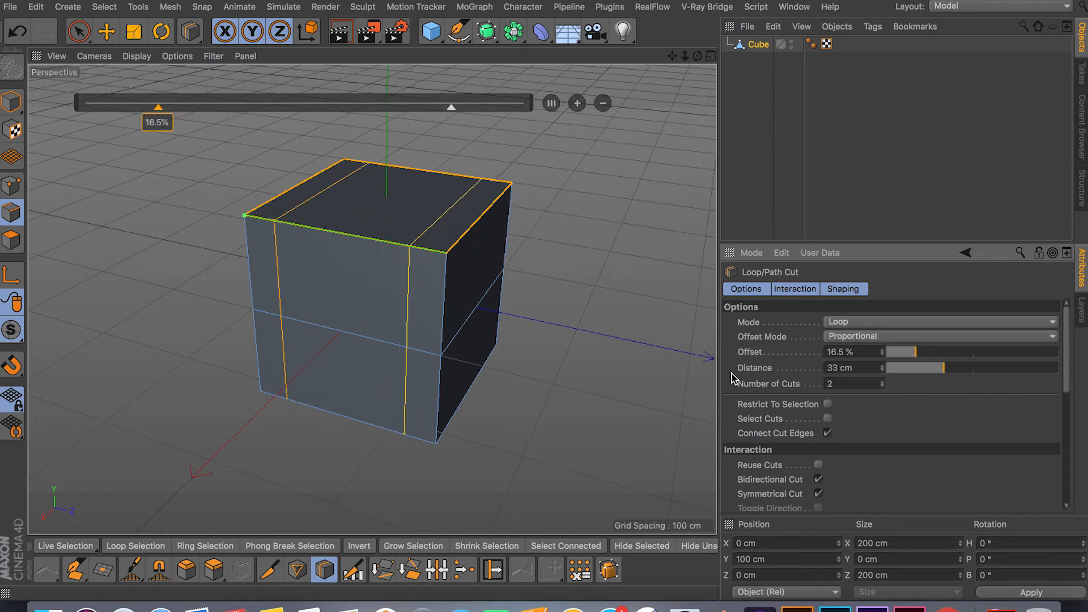
click(883, 381)
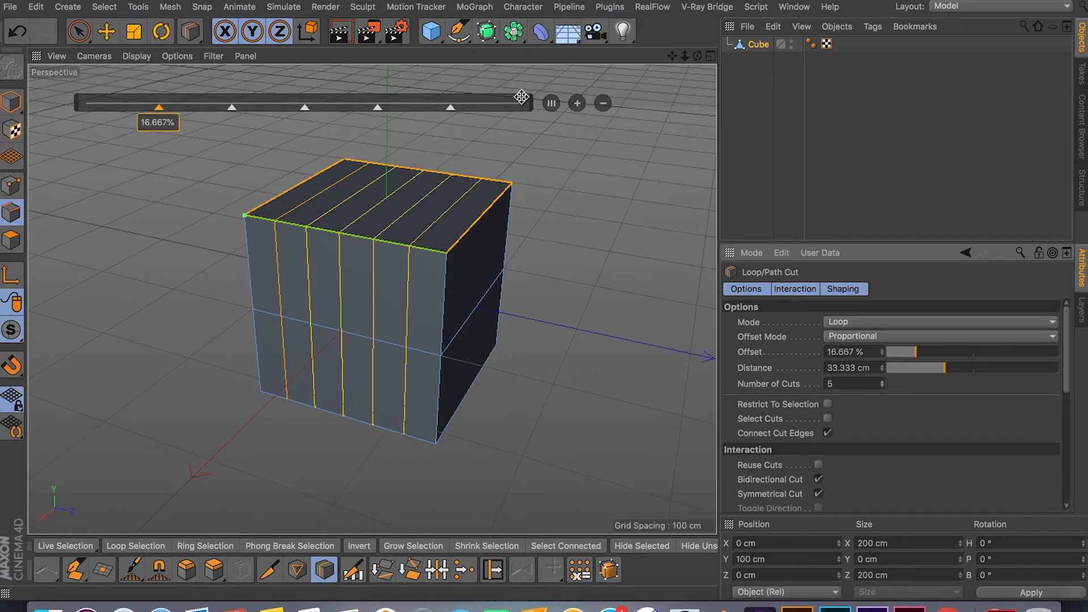
key(ctrl+z)
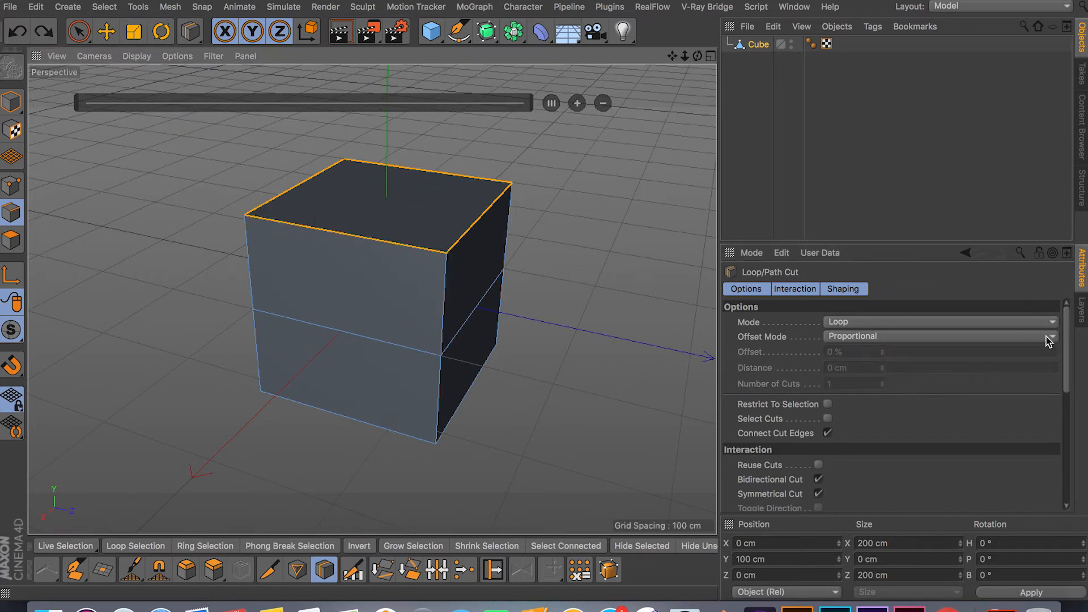
drag(1068, 341, 1067, 402)
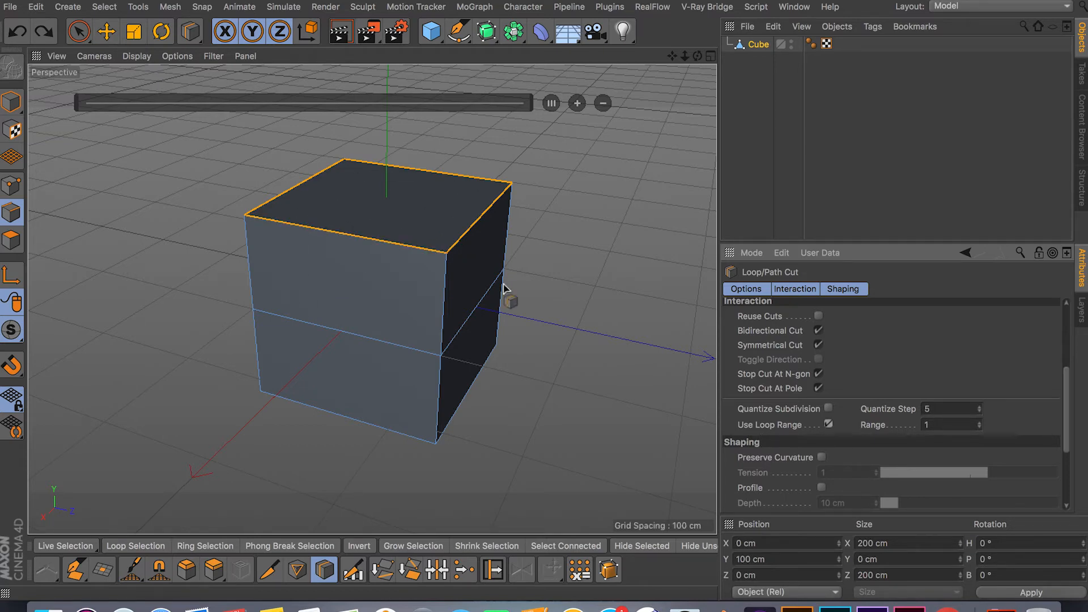
mouse_move(504, 295)
alt+mouse_down()
mouse_move(597, 289)
mouse_move(544, 306)
mouse_move(643, 319)
mouse_move(369, 299)
mouse_move(316, 259)
alt+mouse_up()
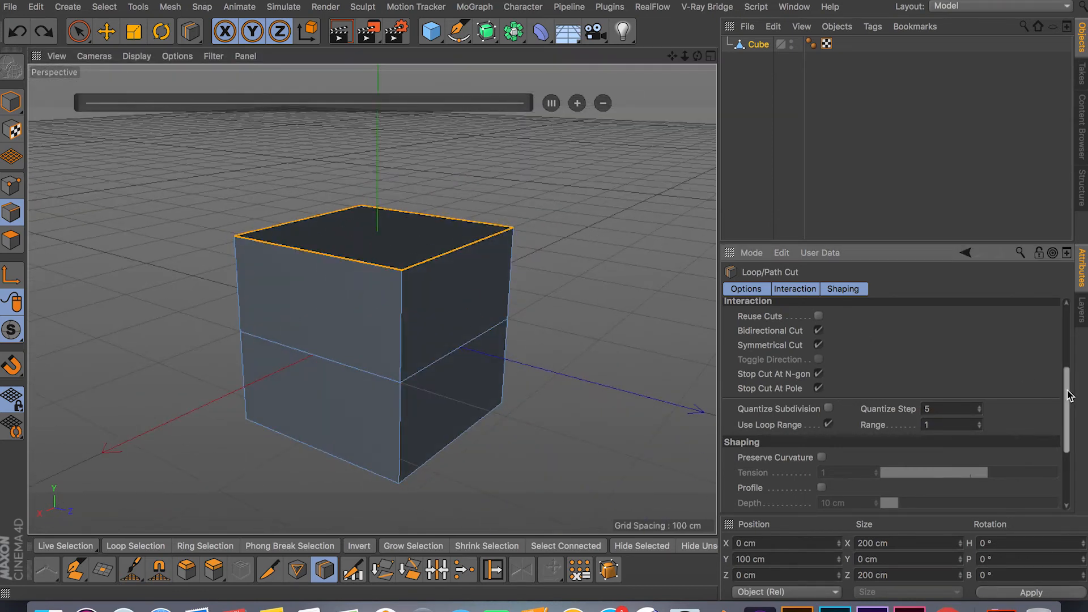
drag(1067, 400, 1080, 302)
scroll(966, 434, down, 5)
scroll(967, 433, up, 2)
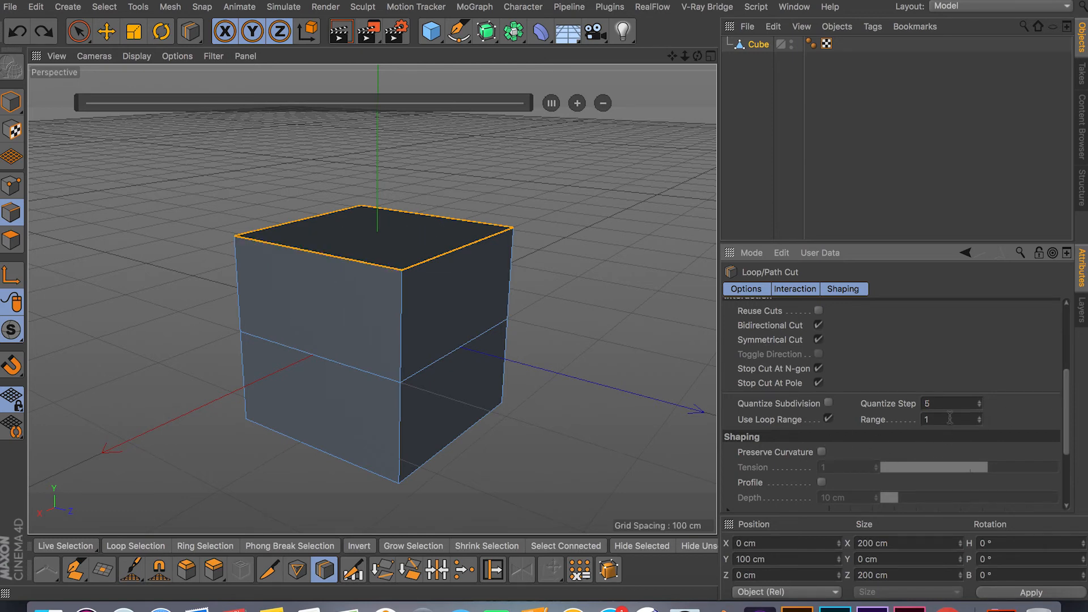
scroll(1068, 411, down, 3)
scroll(1068, 410, up, 3)
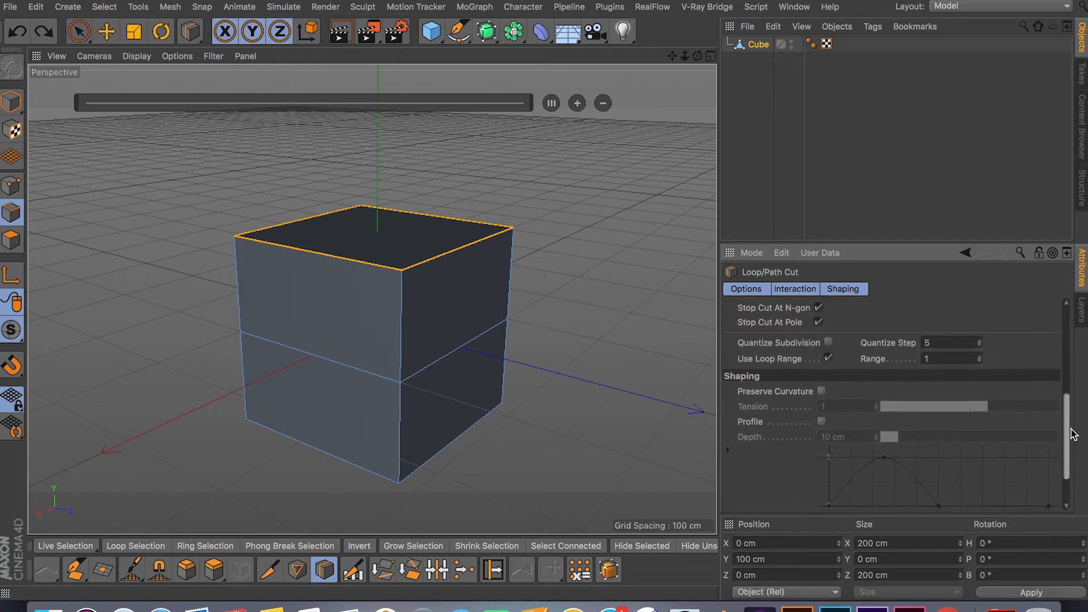
scroll(1069, 411, up, 2)
scroll(1069, 410, up, 3)
scroll(1068, 411, up, 2)
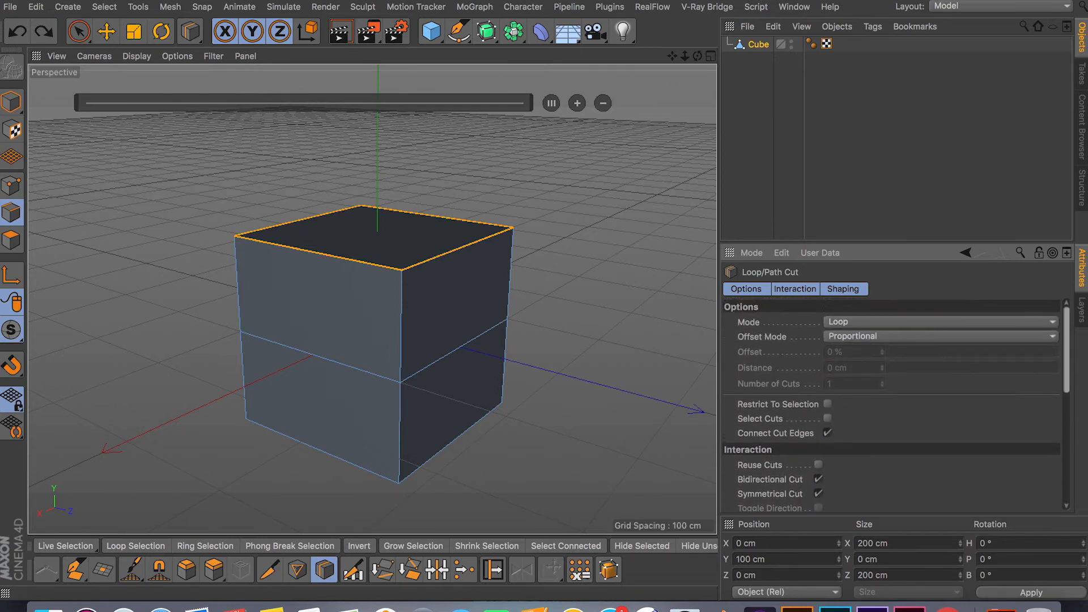
scroll(893, 404, down, 1)
scroll(892, 404, down, 1)
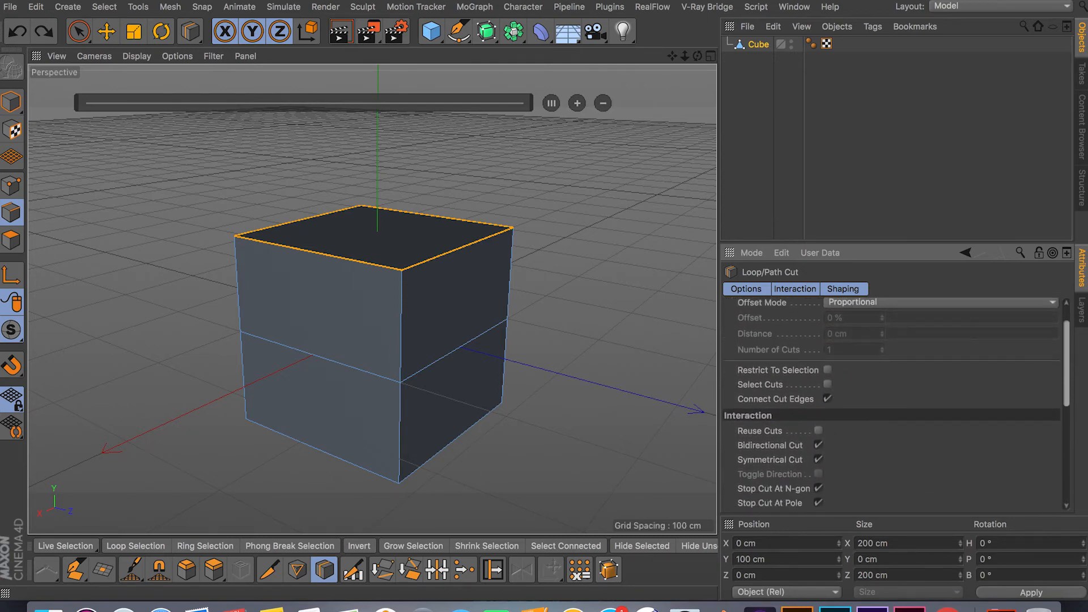
scroll(892, 404, up, 1)
scroll(1085, 375, down, 2)
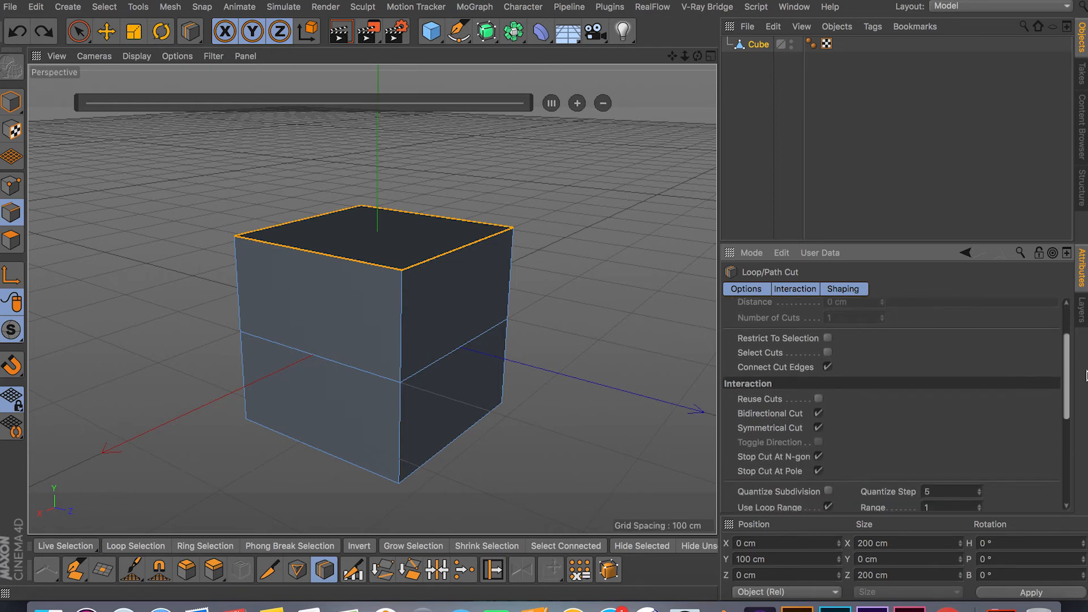
scroll(1086, 379, down, 1)
scroll(1081, 399, down, 1)
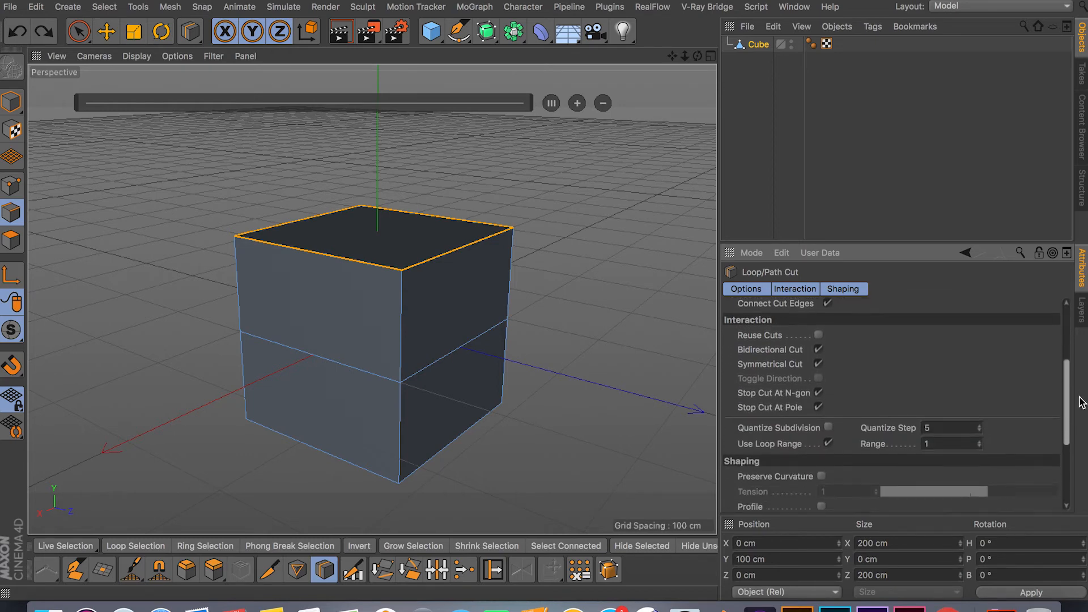
scroll(1081, 405, down, 1)
scroll(1082, 412, down, 1)
scroll(1081, 418, down, 1)
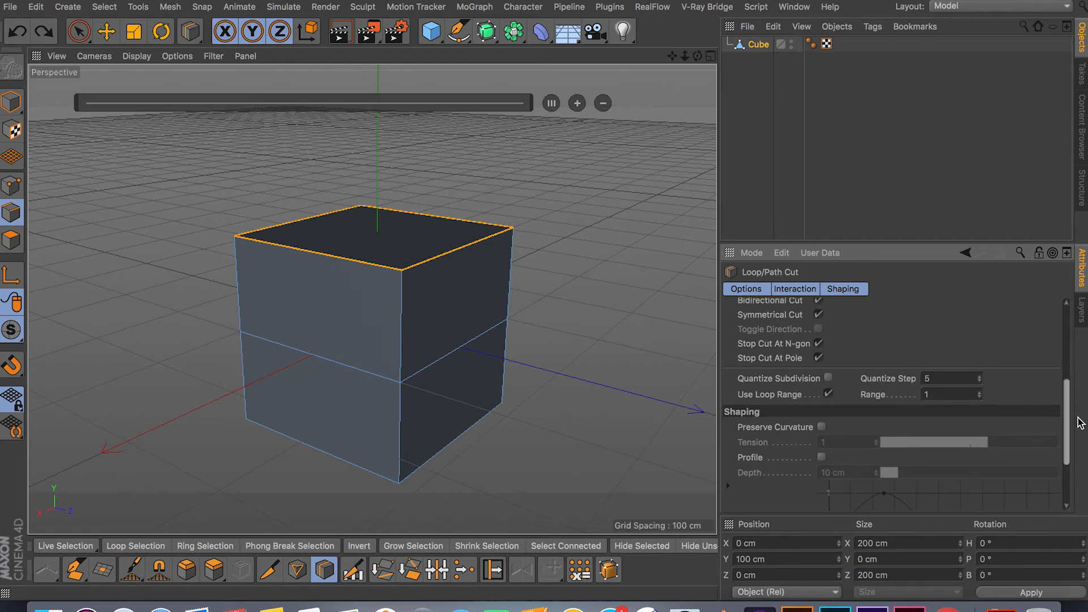
scroll(1077, 433, down, 1)
scroll(1073, 447, down, 2)
scroll(1068, 461, down, 1)
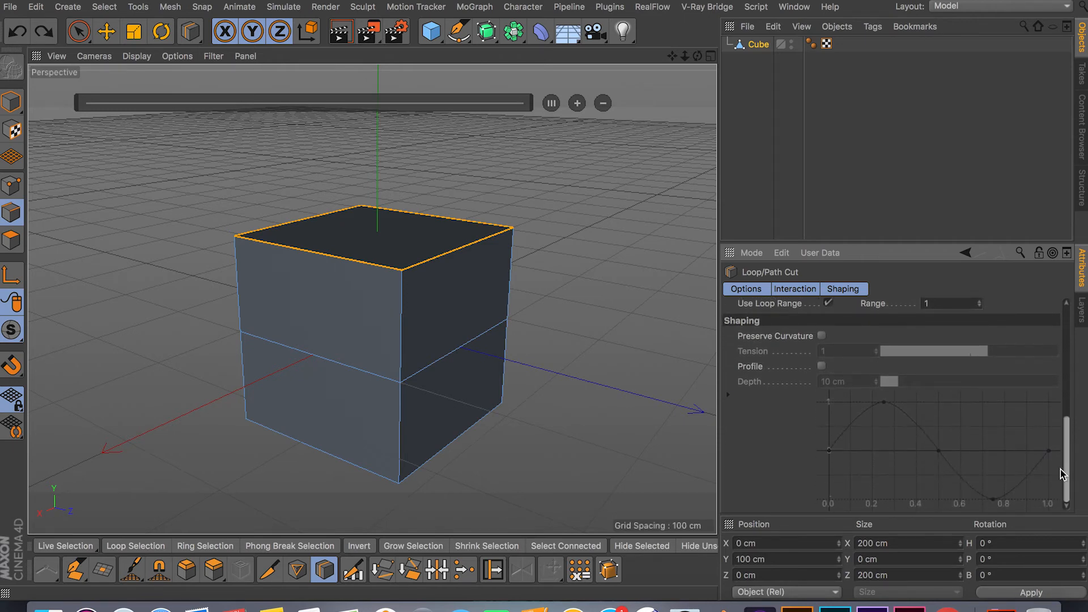
scroll(1061, 473, up, 2)
scroll(1062, 473, up, 3)
scroll(1061, 473, up, 2)
scroll(1062, 474, up, 1)
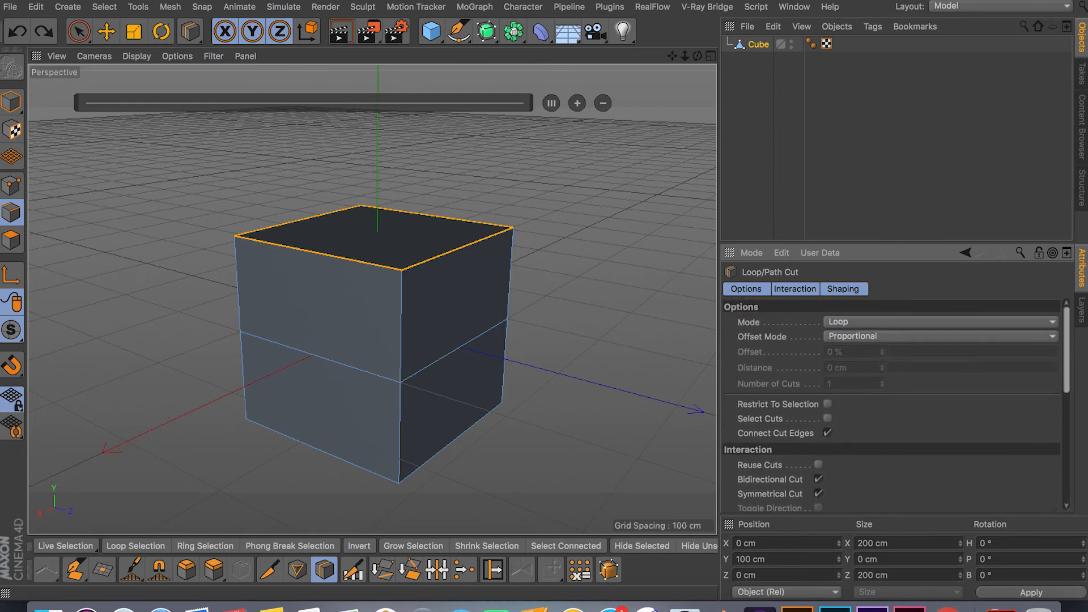
scroll(1061, 473, down, 4)
mouse_move(468, 426)
alt+mouse_down()
mouse_move(496, 333)
mouse_move(437, 430)
alt+mouse_up()
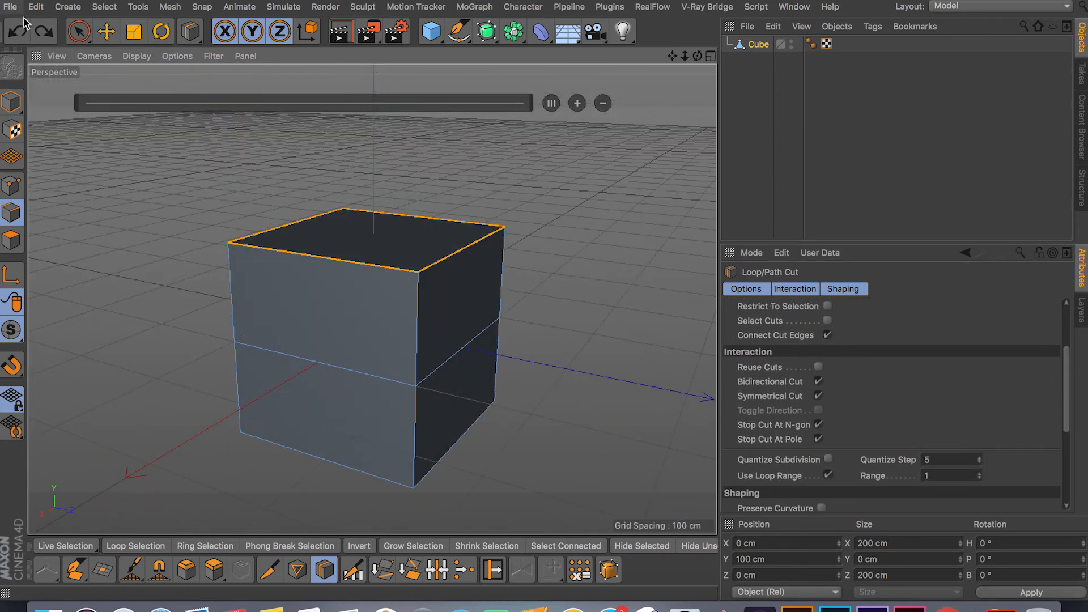
click(78, 32)
Step: Inspect the cube's polygons from above, then delete the Cube object
click(10, 240)
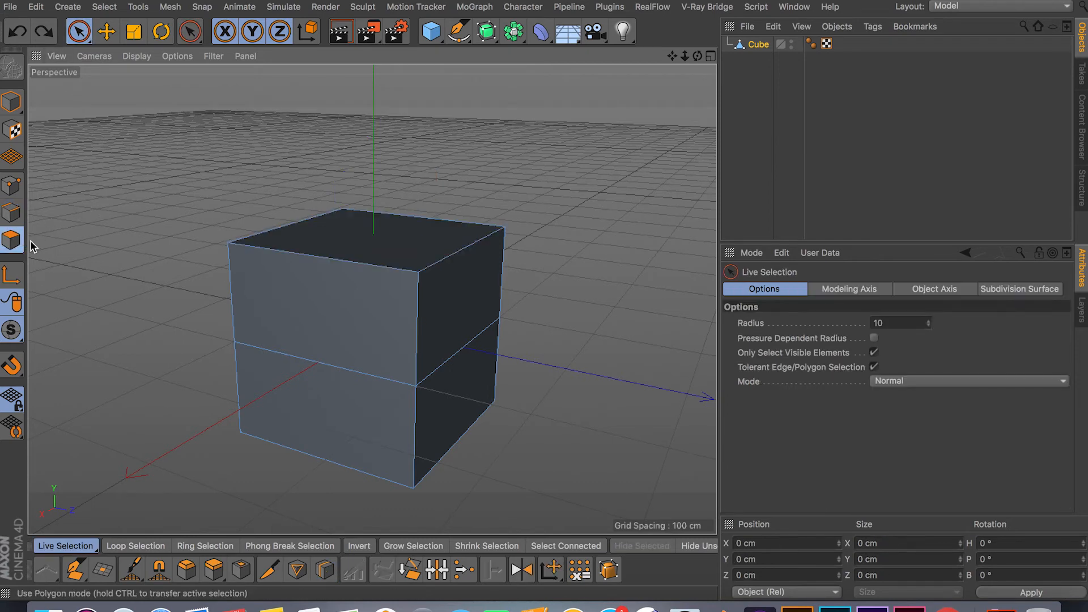
click(371, 316)
mouse_move(551, 384)
alt+mouse_down()
mouse_move(626, 369)
mouse_move(498, 352)
alt+mouse_up()
click(429, 249)
mouse_move(444, 259)
alt+mouse_down()
mouse_move(376, 397)
mouse_move(535, 246)
alt+mouse_up()
alt+drag(515, 300, 705, 97)
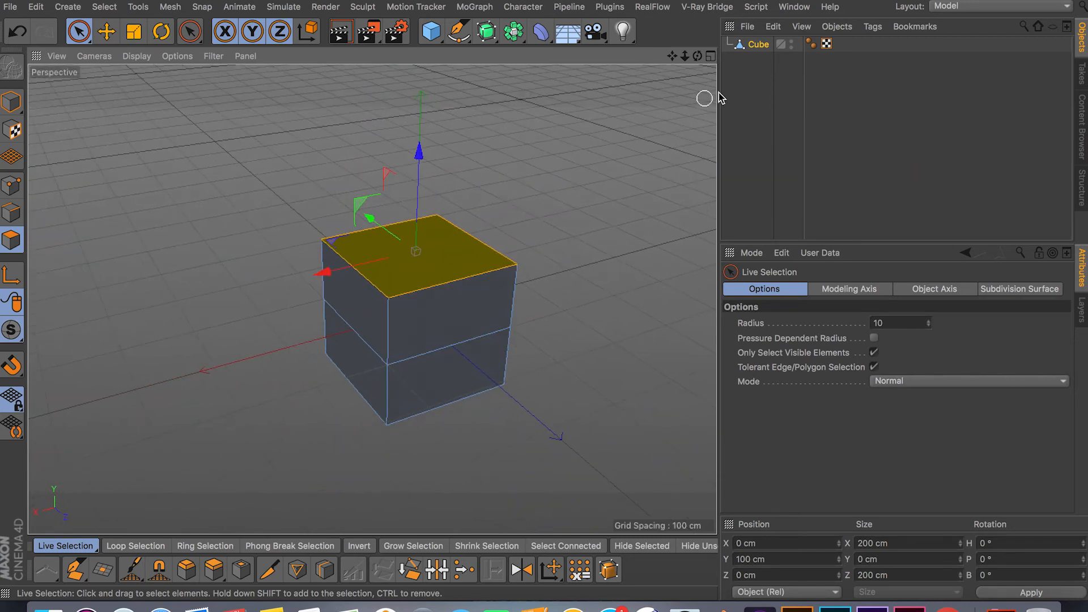
click(758, 47)
key(Delete)
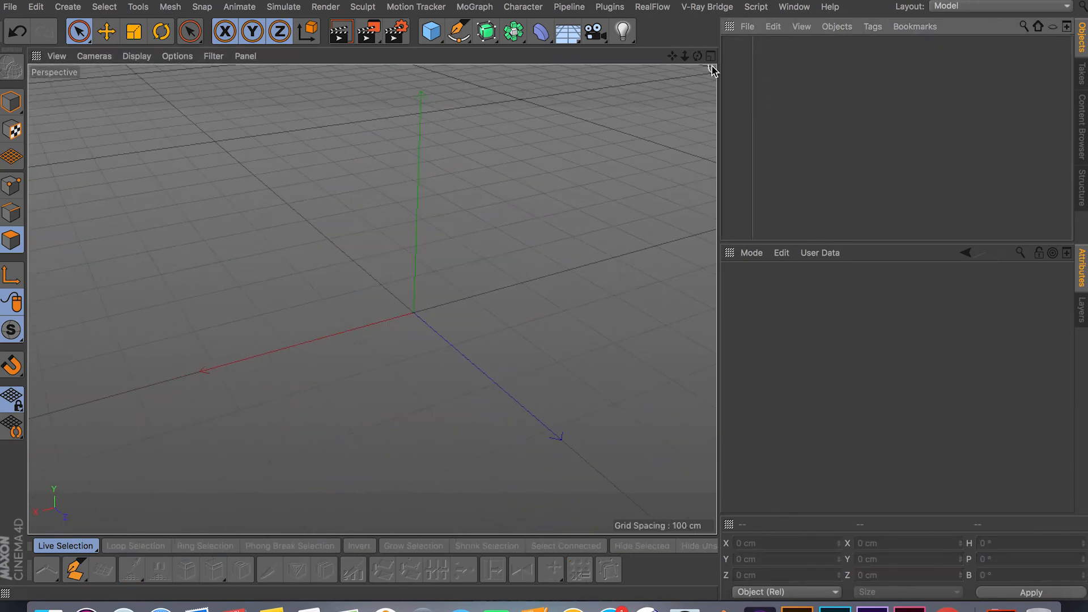
Step: Maximize the Top view, add an editable Polygon primitive and activate the Polygon Pen
click(711, 58)
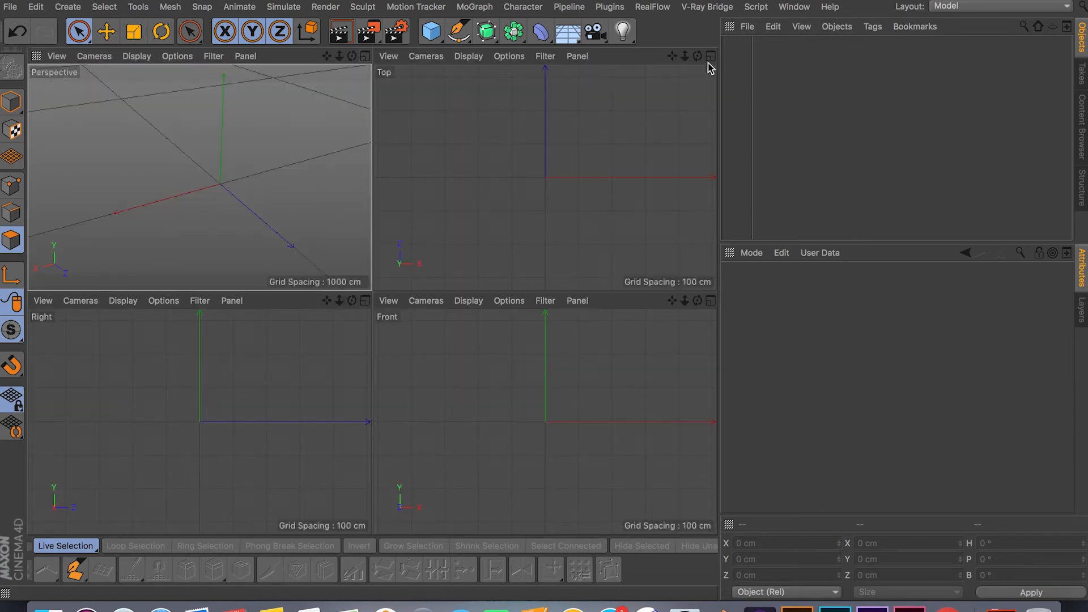
click(710, 58)
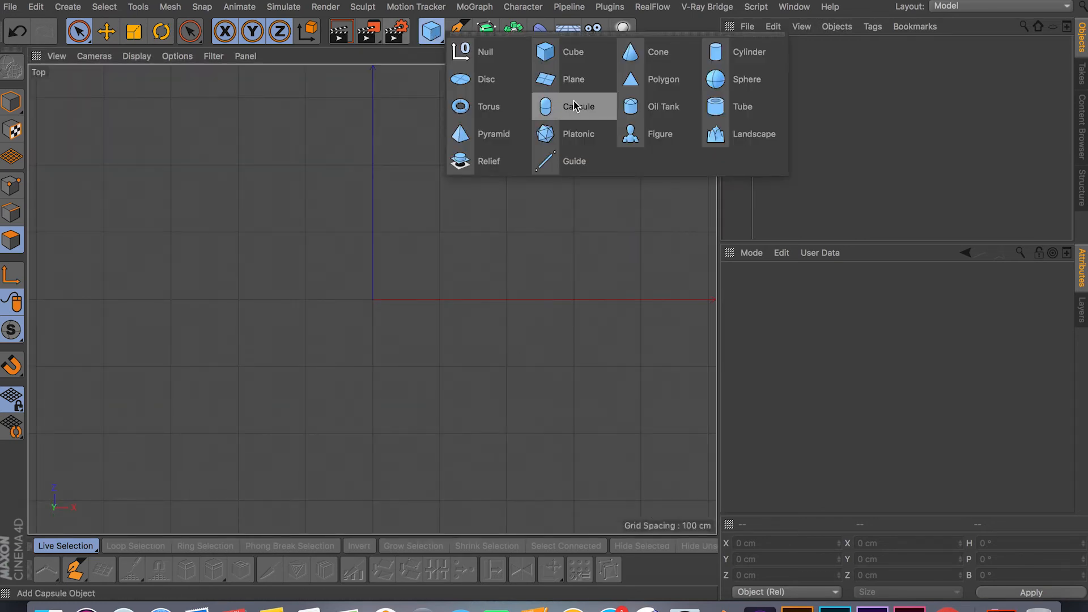
drag(431, 31, 678, 80)
key(c)
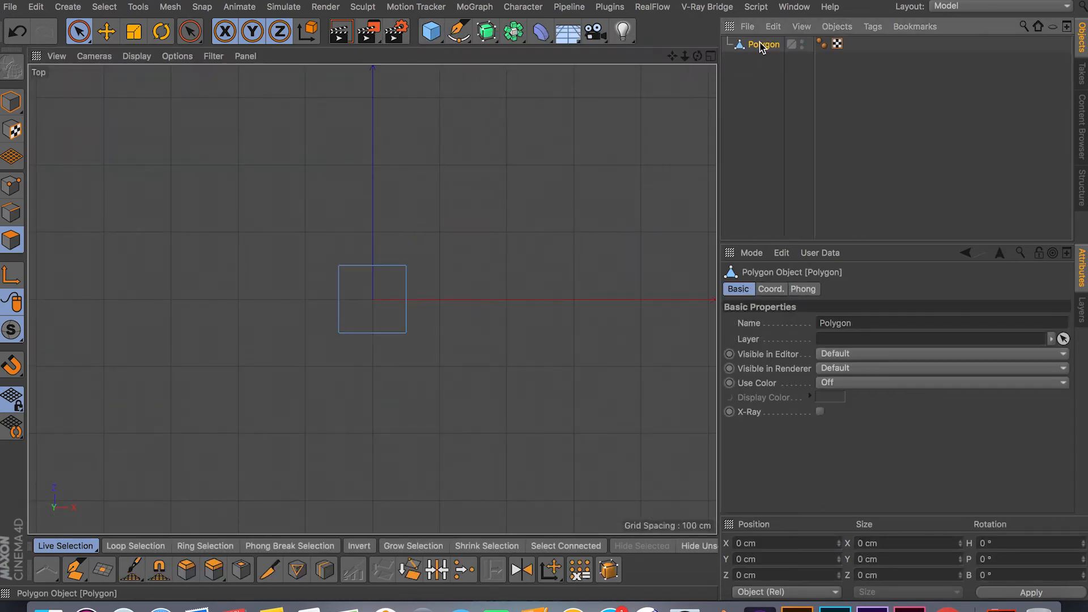
scroll(332, 320, down, 1)
scroll(331, 320, up, 2)
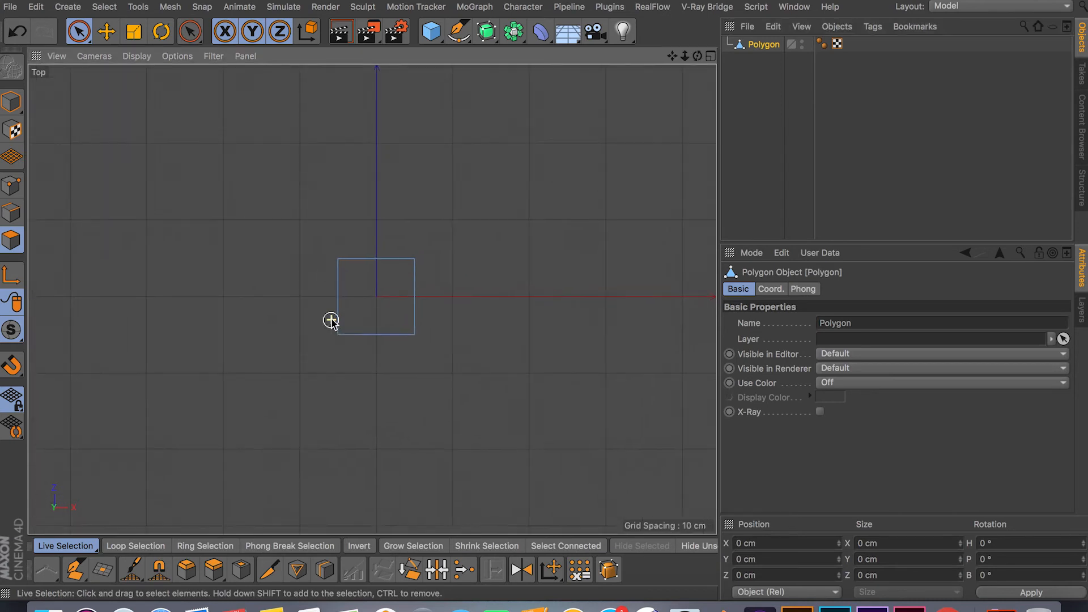
scroll(331, 320, up, 1)
click(68, 580)
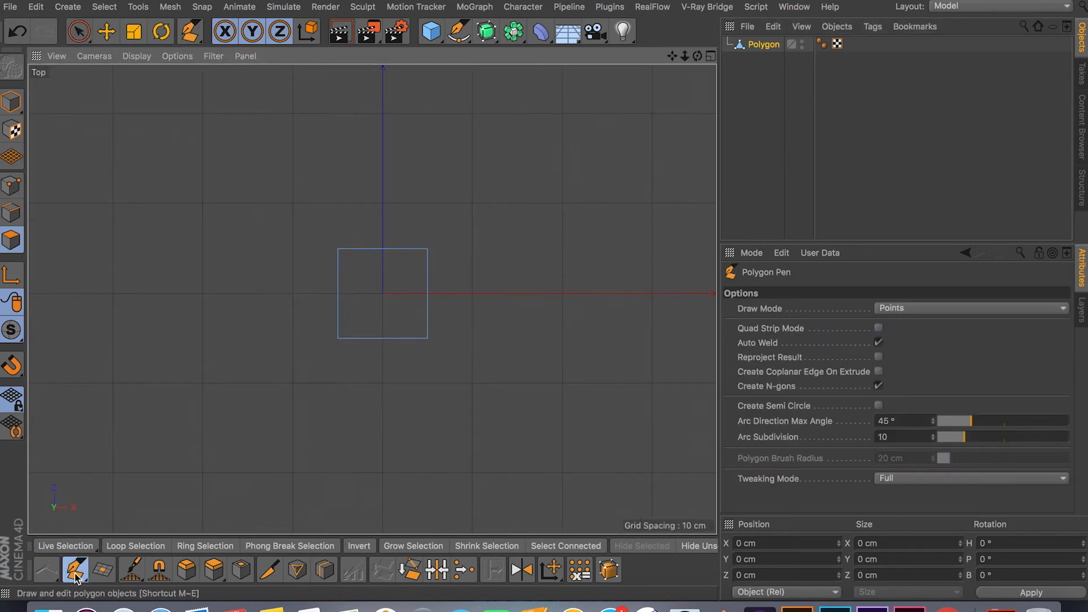
Step: Extrude the square into a three-quad row plus one quad up, forming an L-shaped mesh
alt+drag(433, 315, 600, 308)
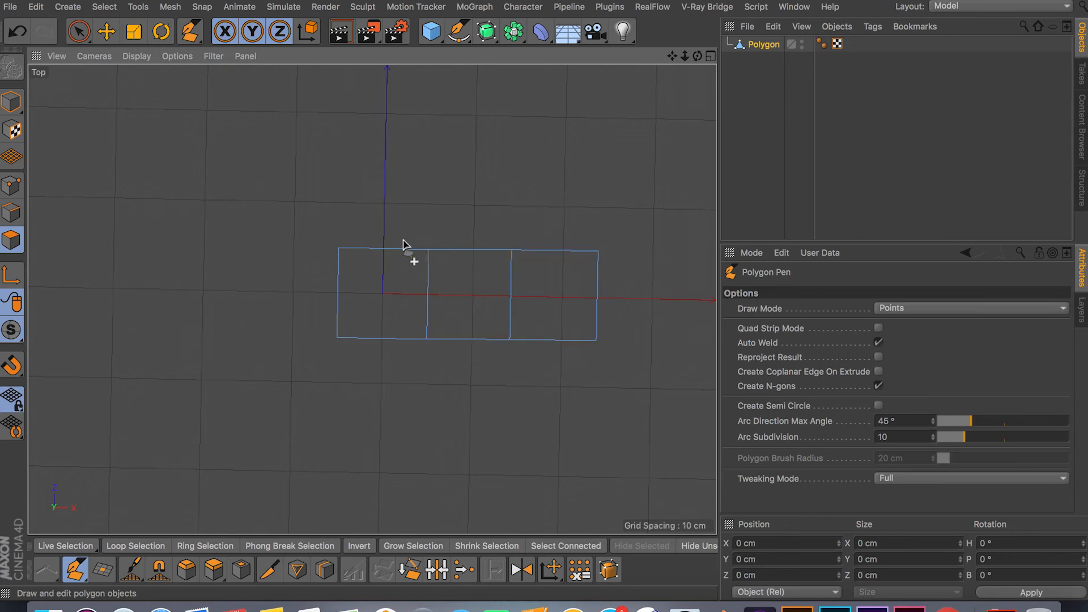
ctrl+drag(413, 250, 403, 157)
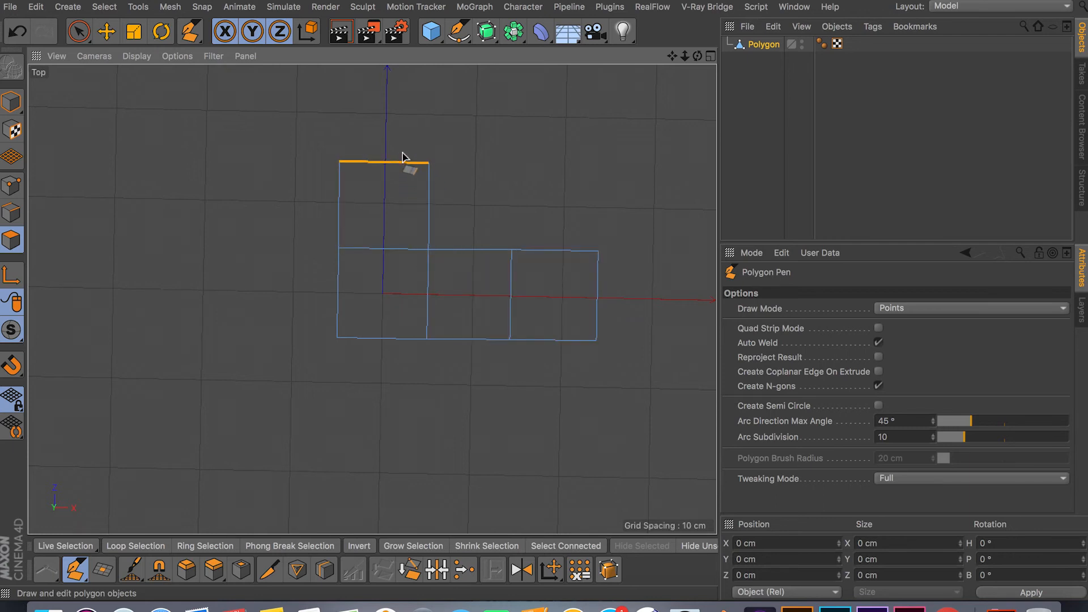
key(m)
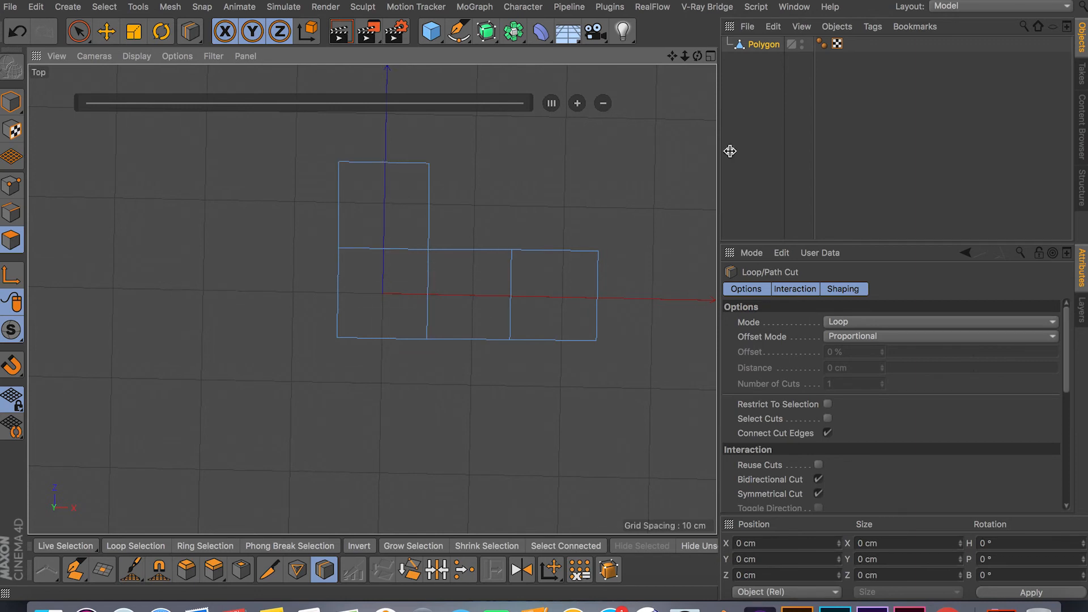
drag(1068, 366, 1068, 399)
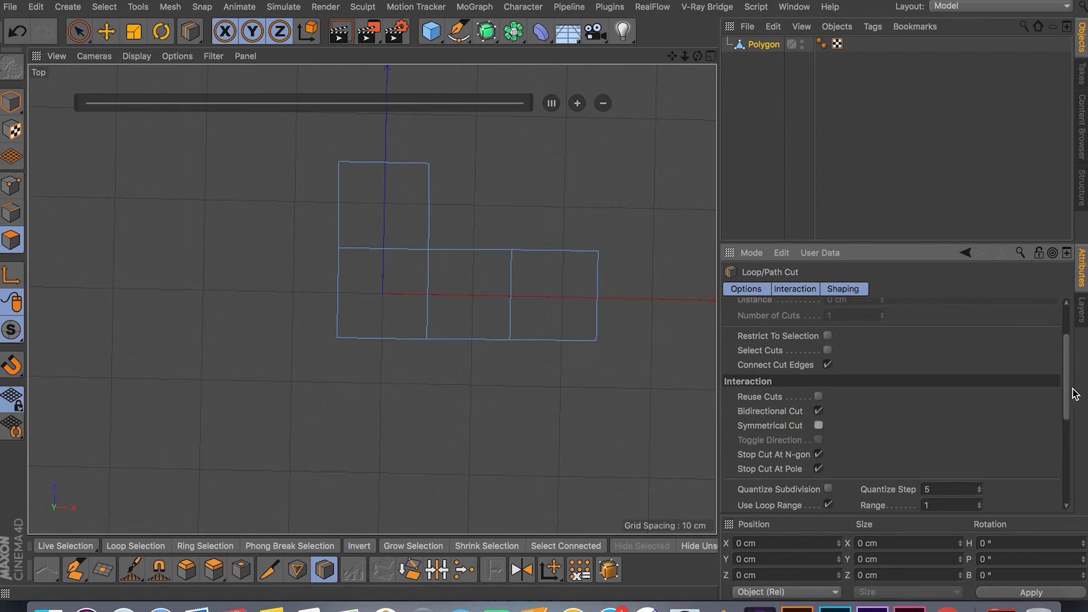
drag(1067, 396, 1067, 417)
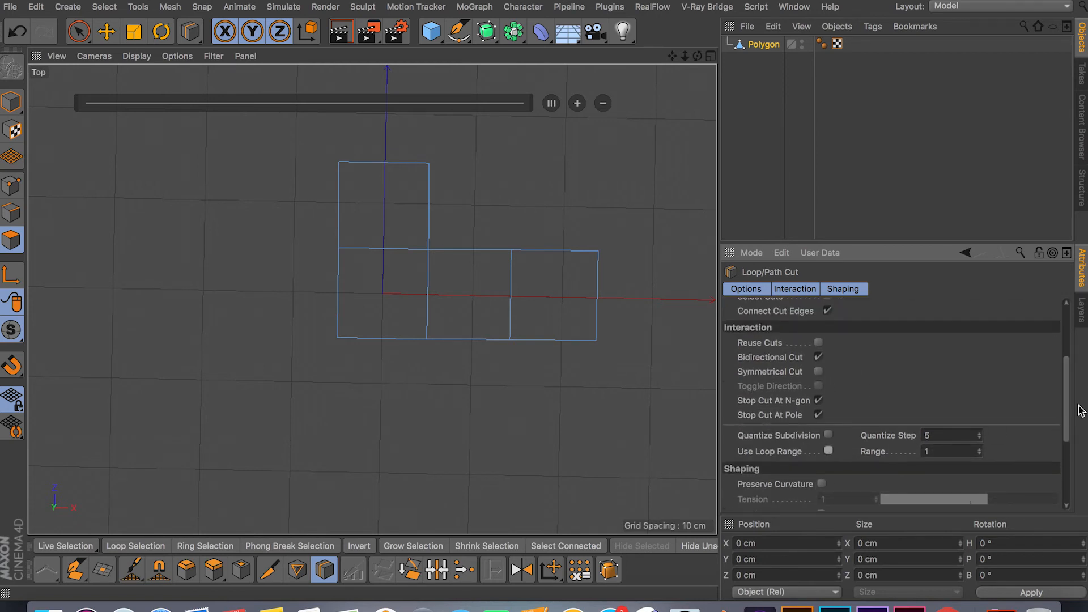
Step: Briefly switch to Line Cut, then return to Loop/Path Cut on the L-shaped mesh via the M, L shortcut
drag(1070, 415, 1071, 366)
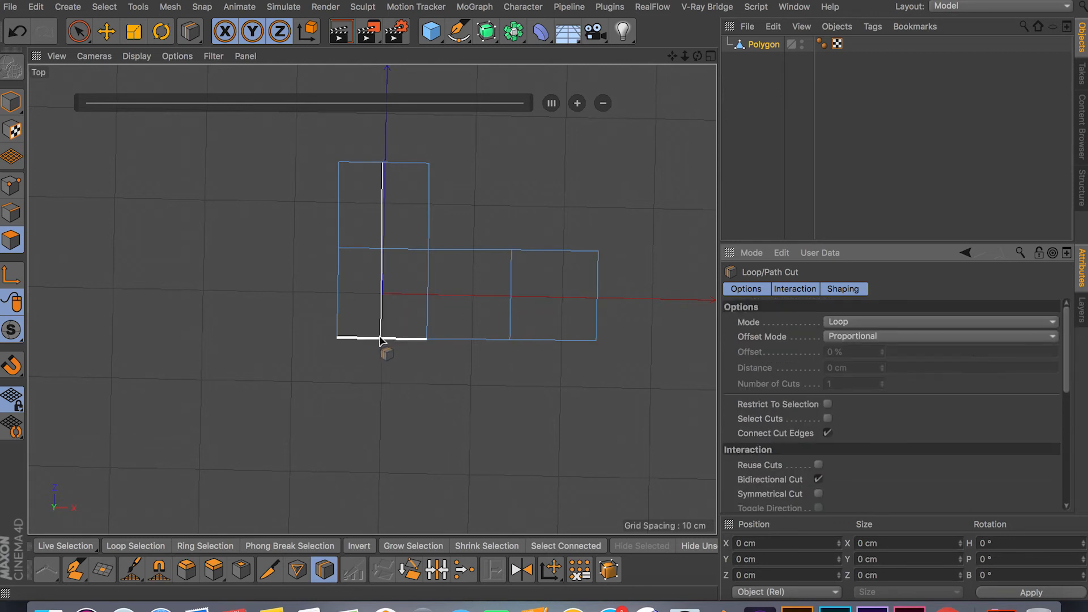
click(268, 569)
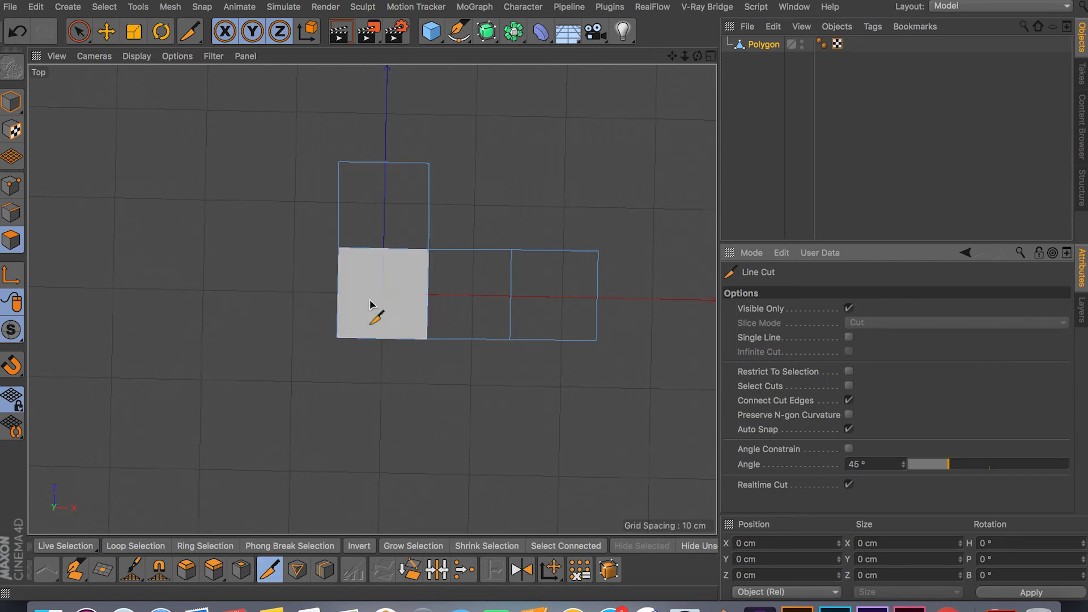
click(324, 569)
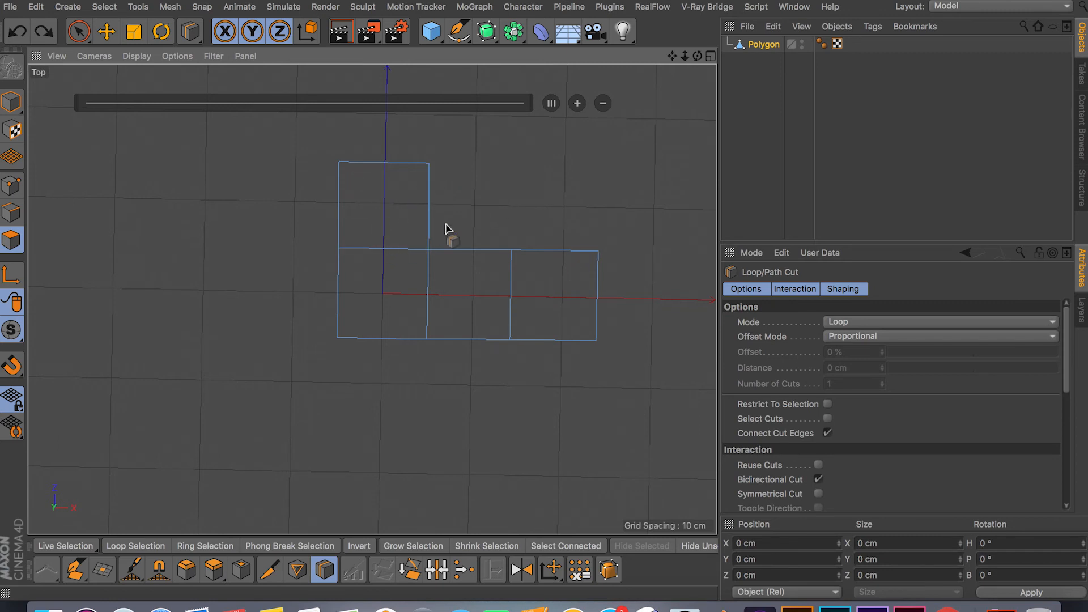
key(9)
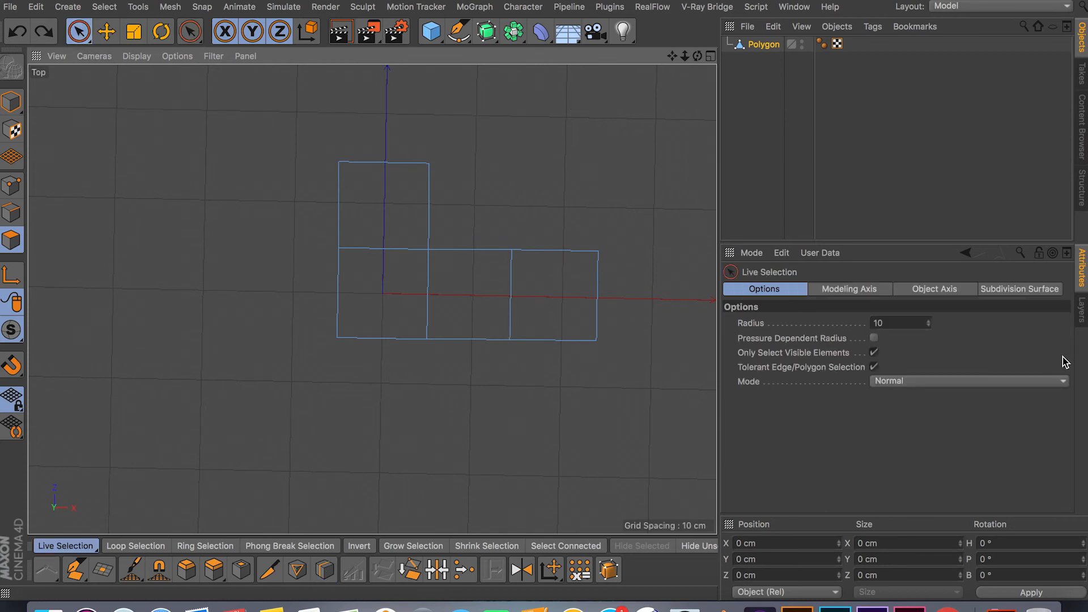
key(k)
key(l)
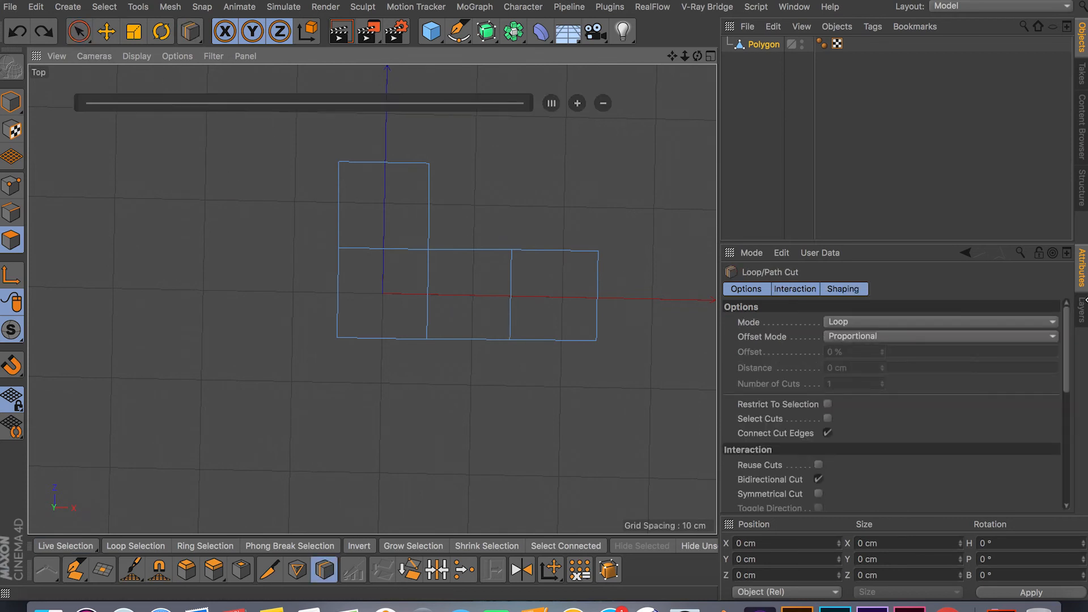
drag(1065, 342, 1068, 440)
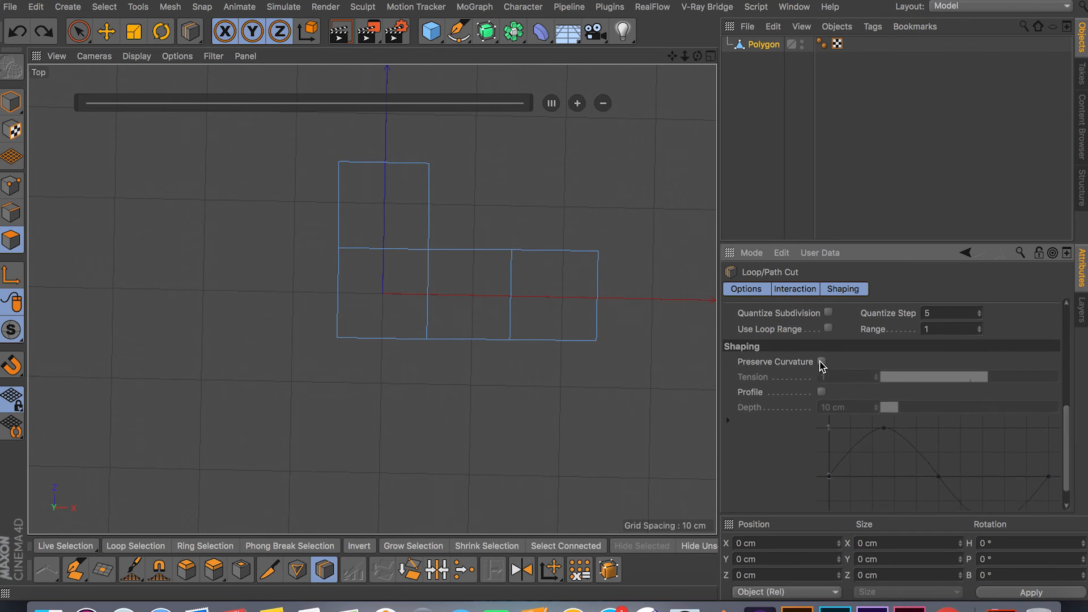
Step: Toggle Preserve Curvature on then off, maximizing the Perspective viewport and orbiting the L-shaped mesh
click(821, 362)
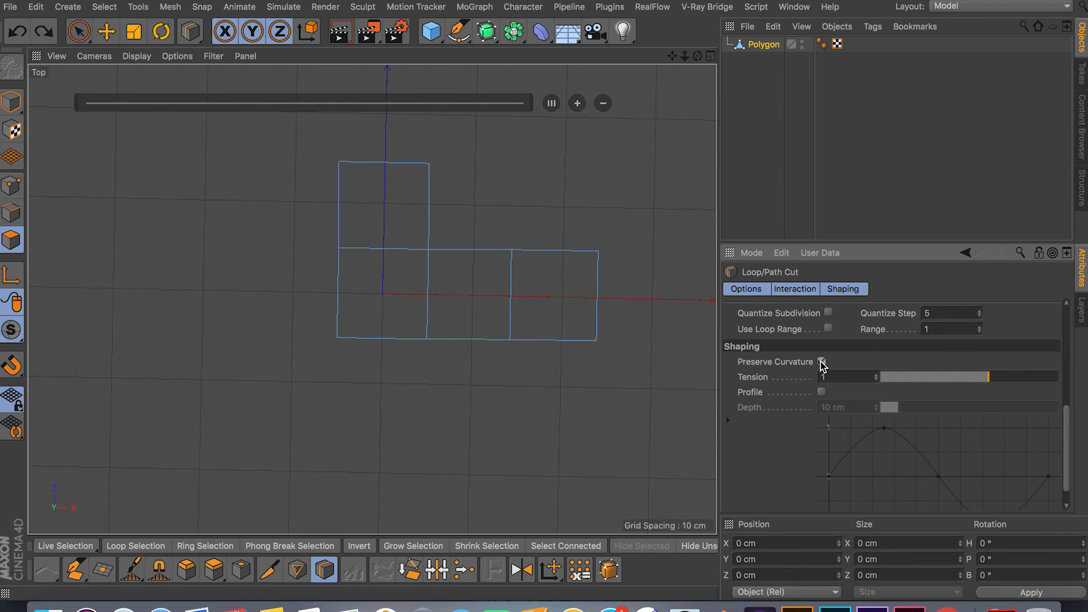
click(711, 57)
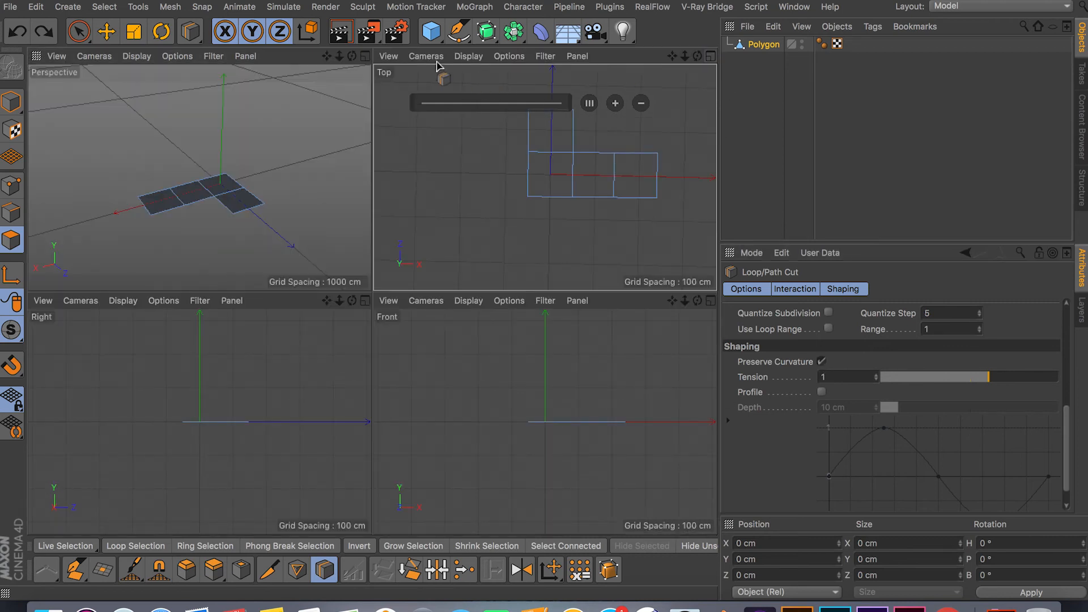
click(365, 57)
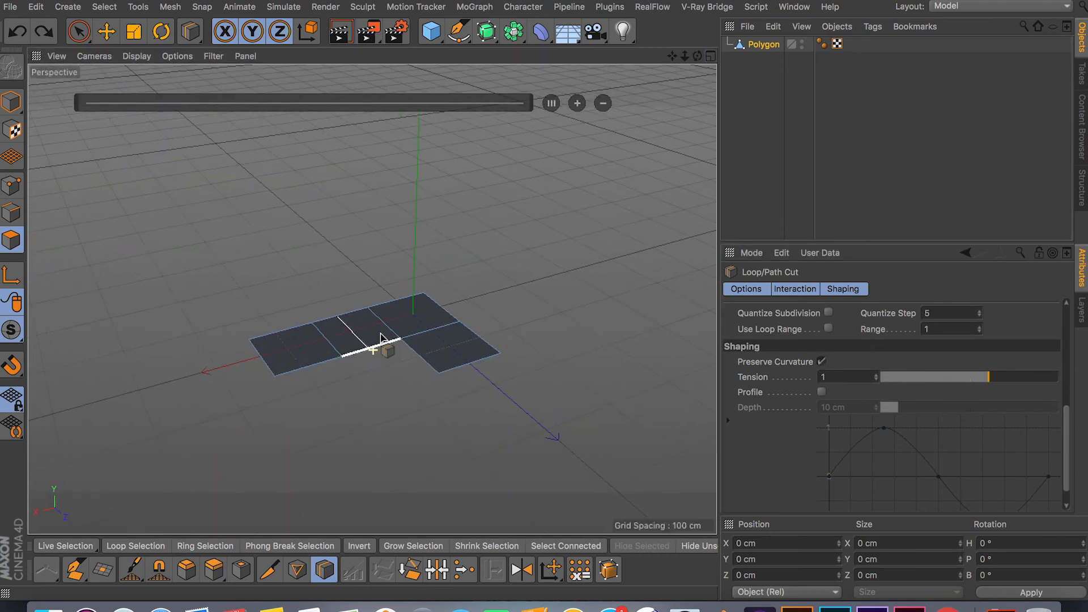
mouse_move(590, 376)
alt+mouse_down()
mouse_move(583, 272)
mouse_move(546, 479)
mouse_move(594, 414)
alt+mouse_up()
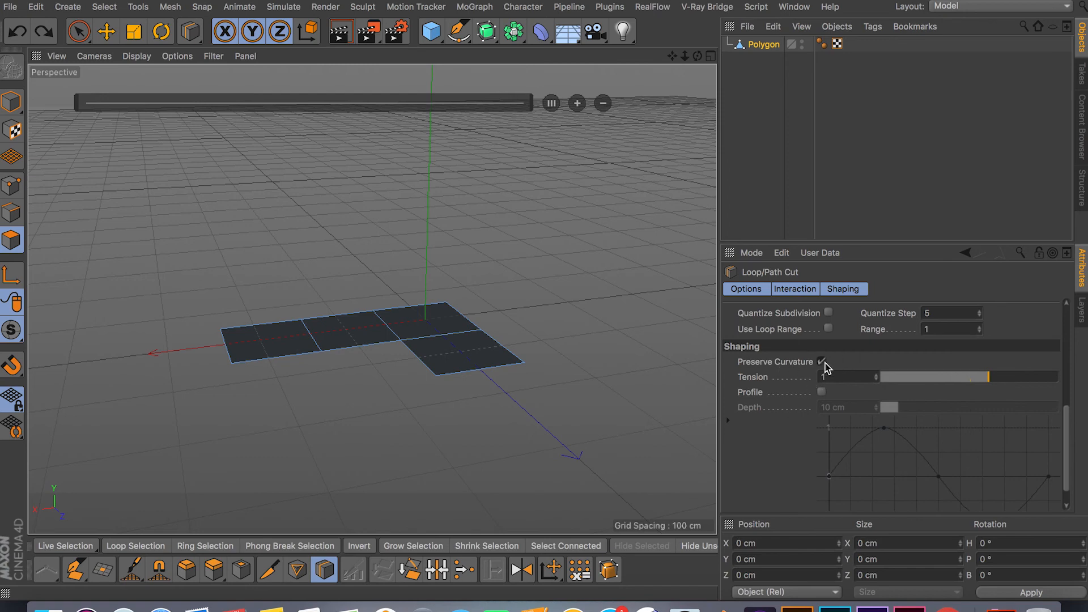
scroll(1068, 438, down, 1)
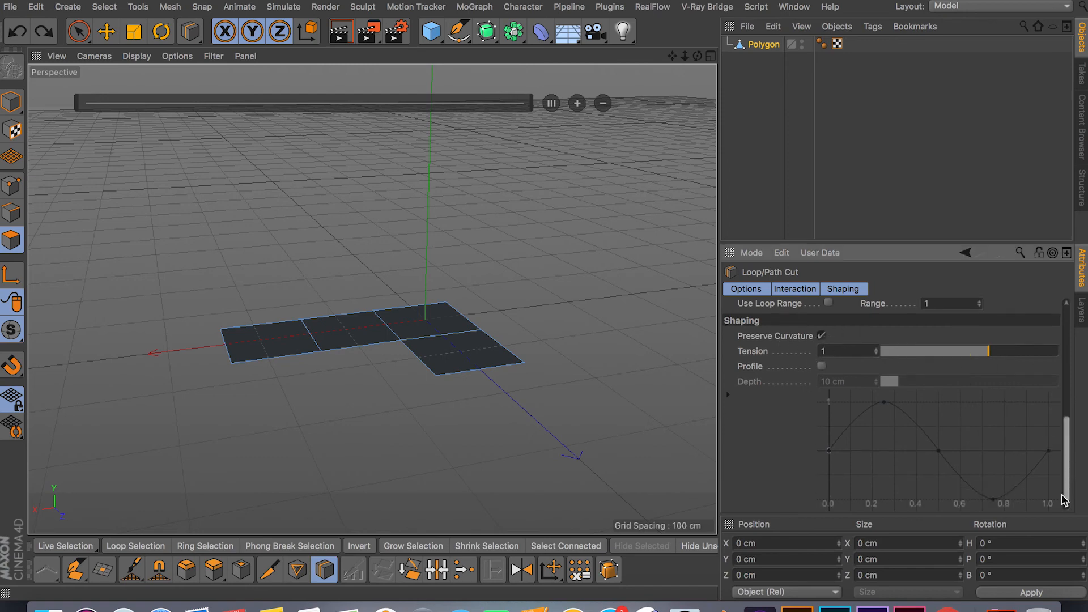
scroll(1069, 438, up, 1)
scroll(1068, 438, up, 3)
click(821, 459)
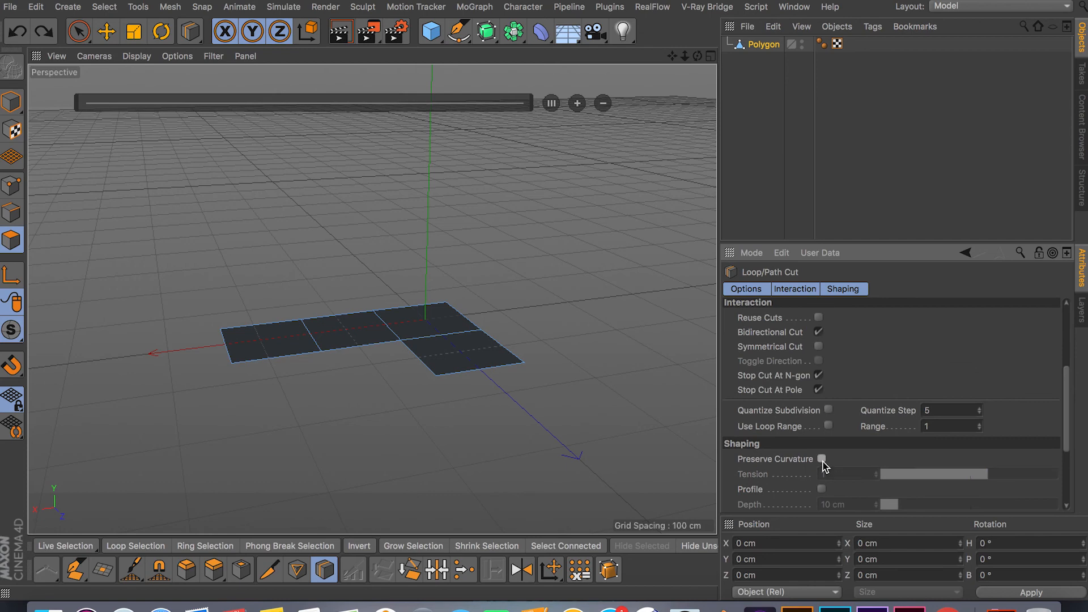
drag(1068, 437, 1085, 370)
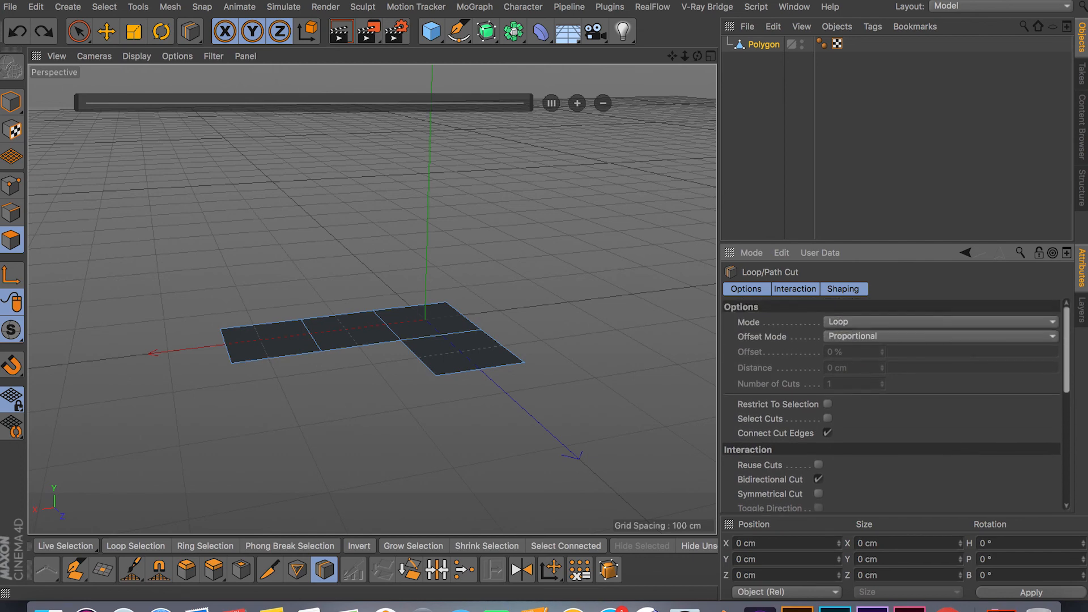
click(940, 339)
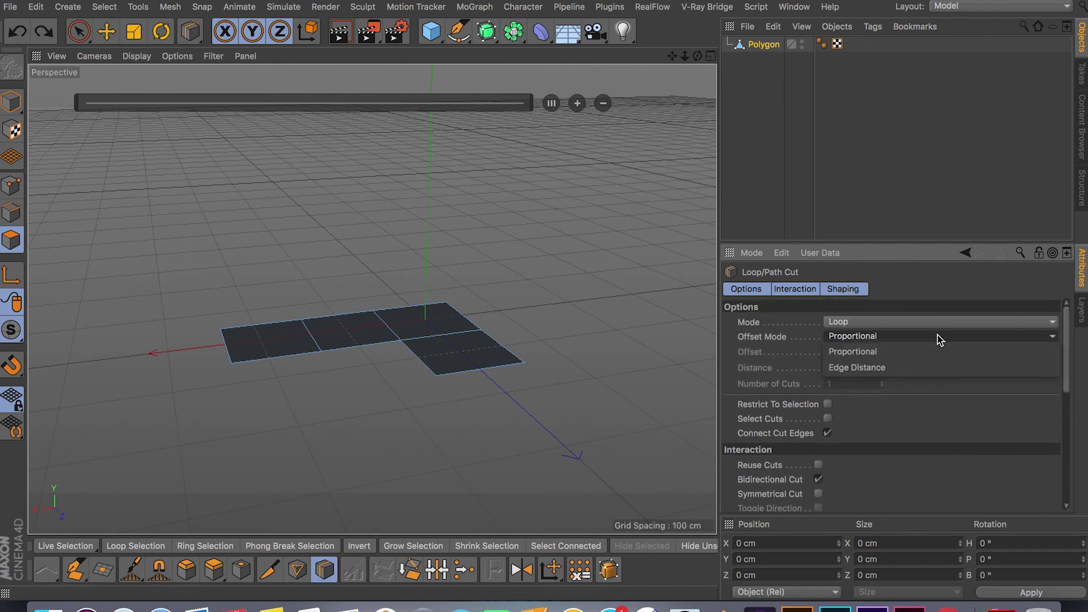
click(927, 367)
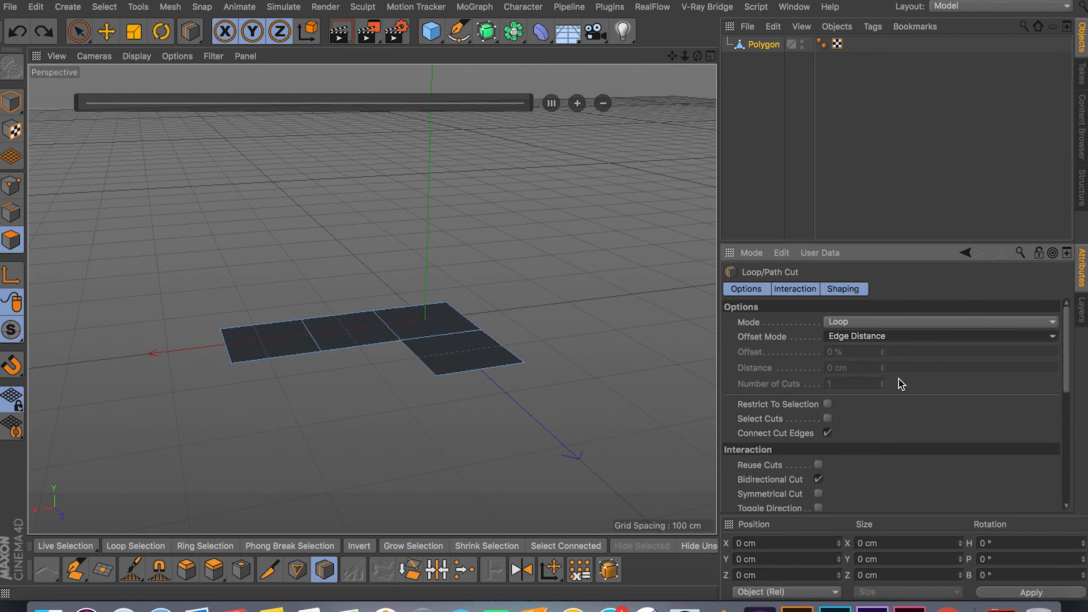
click(875, 337)
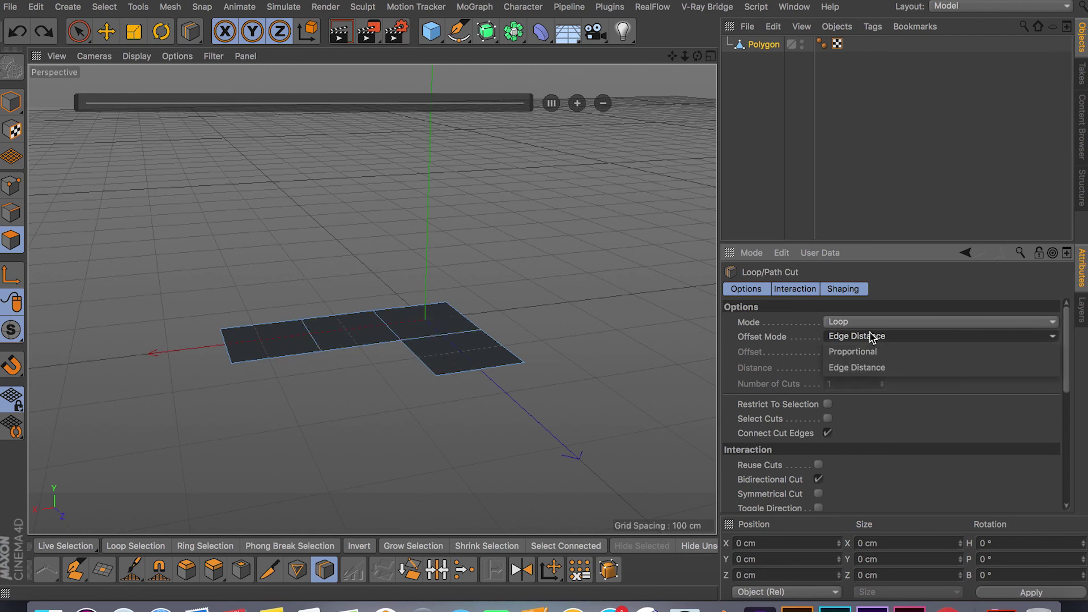
click(886, 360)
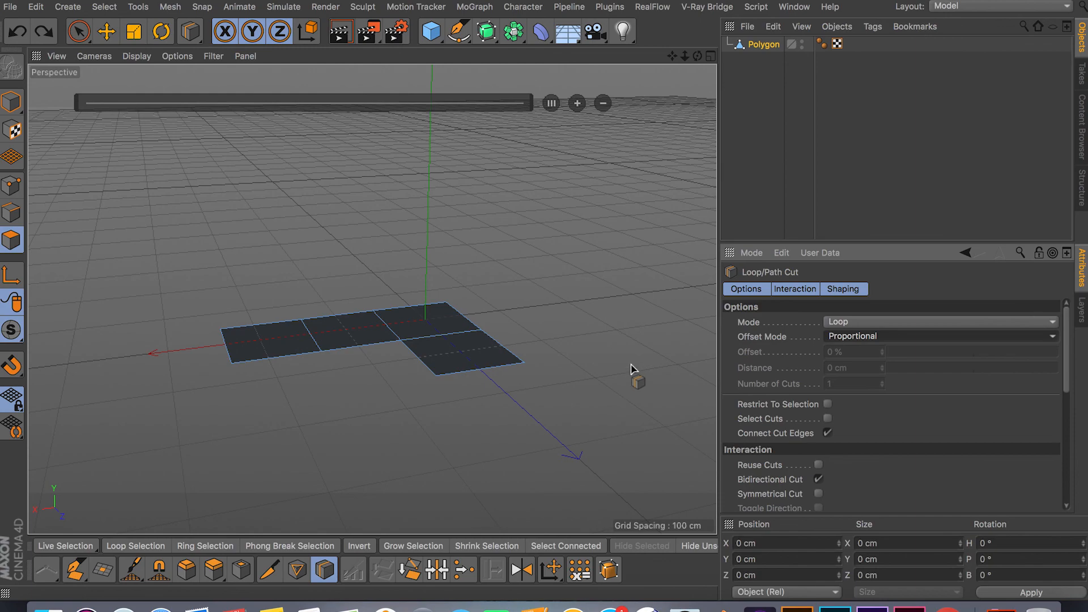
mouse_move(558, 400)
alt+mouse_down()
mouse_move(472, 461)
mouse_move(536, 376)
mouse_move(574, 364)
alt+mouse_up()
mouse_move(416, 418)
alt+mouse_down()
mouse_move(539, 430)
mouse_move(491, 461)
mouse_move(580, 443)
alt+mouse_up()
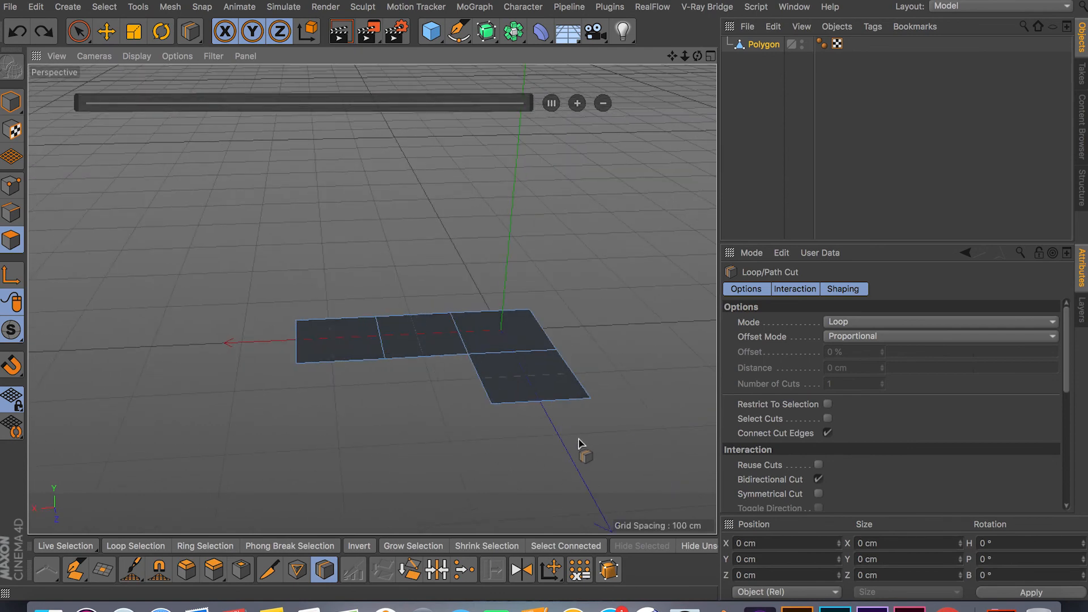
Step: Activate Loop Selection (U, L) to select an edge loop through the L-shaped mesh's corner quad
right_click(578, 443)
key(Escape)
key(u)
key(l)
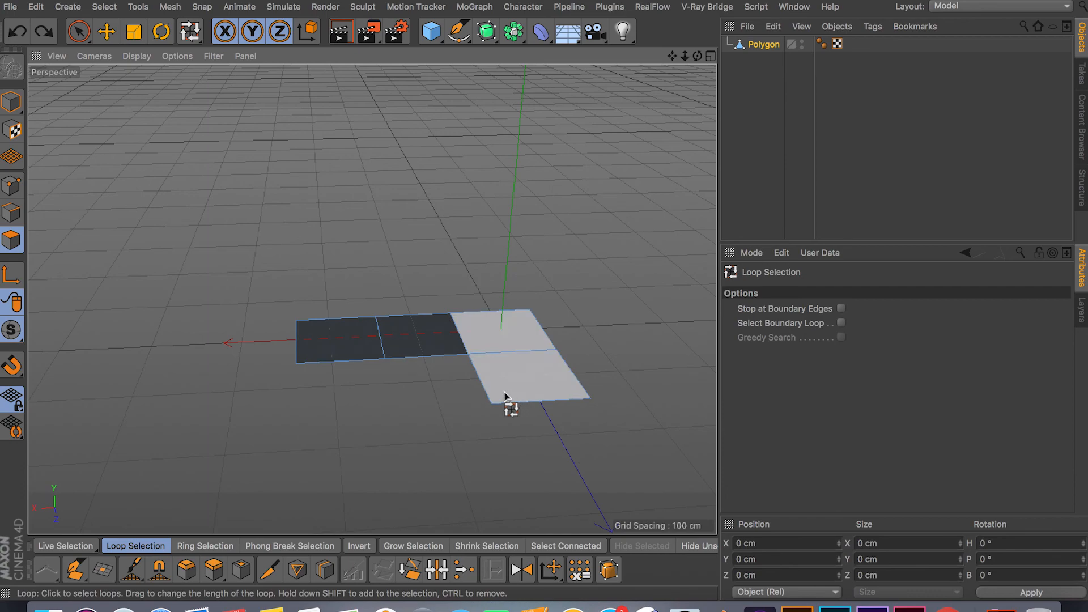